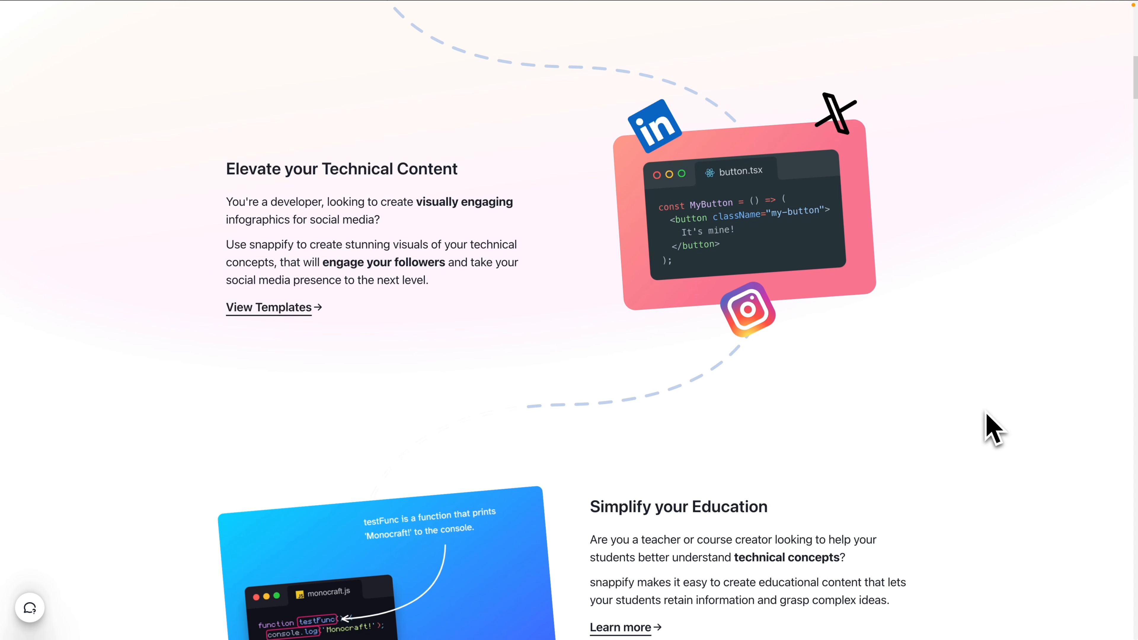
scroll(965, 432, "down", 2)
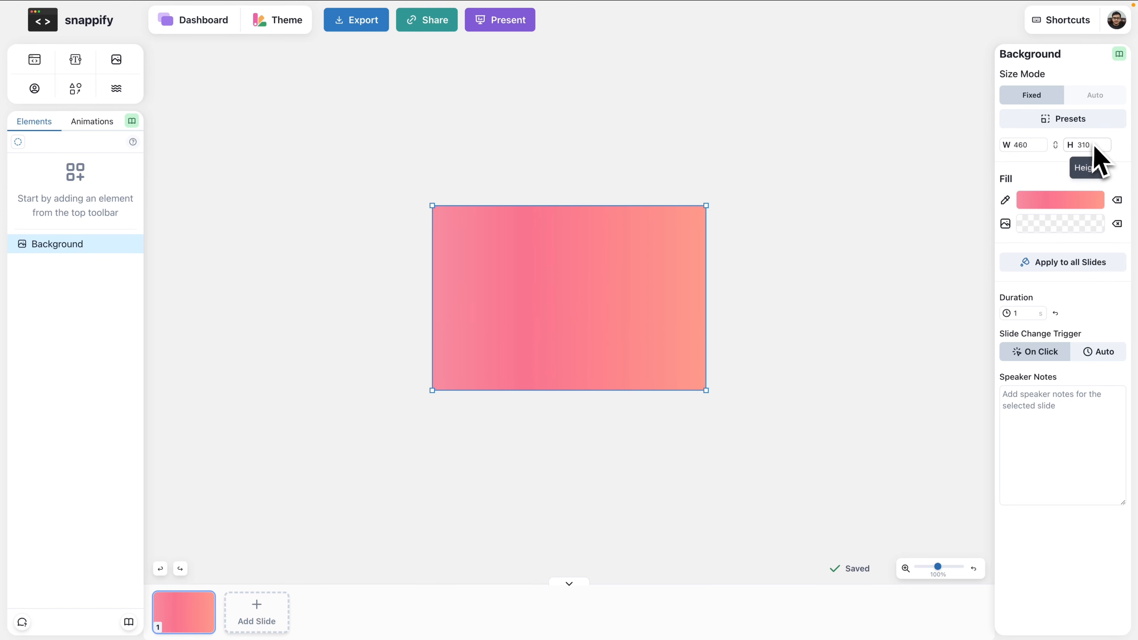
Set the slide to the medium presentation size (960 x 540) and fill its background with solid near-black 1A1A1A.
left_click(1066, 131)
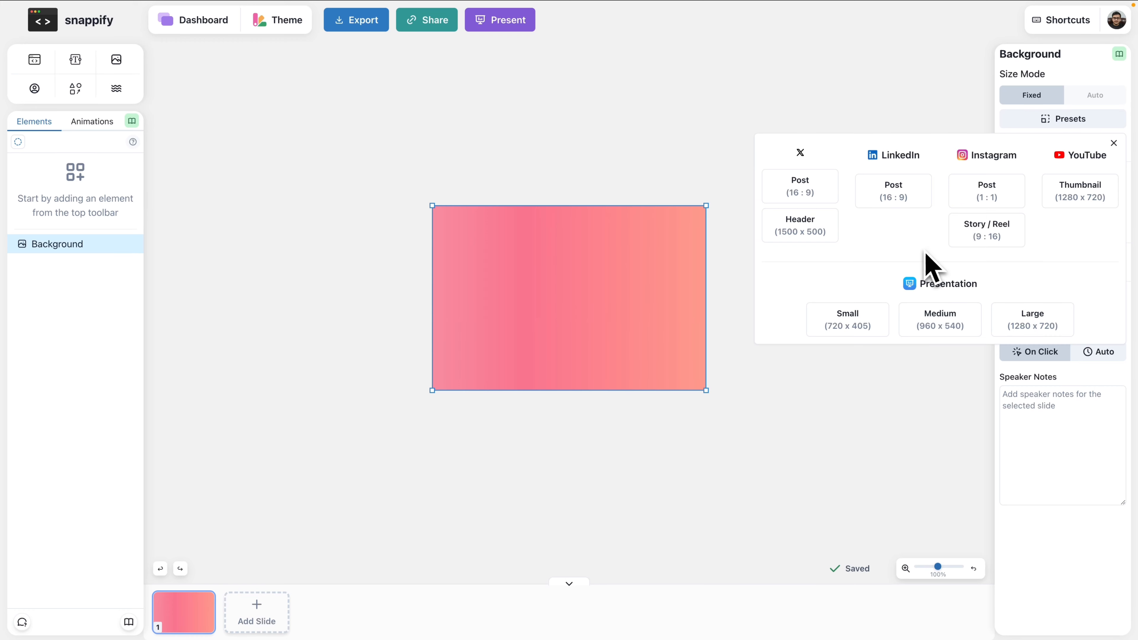
left_click(901, 206)
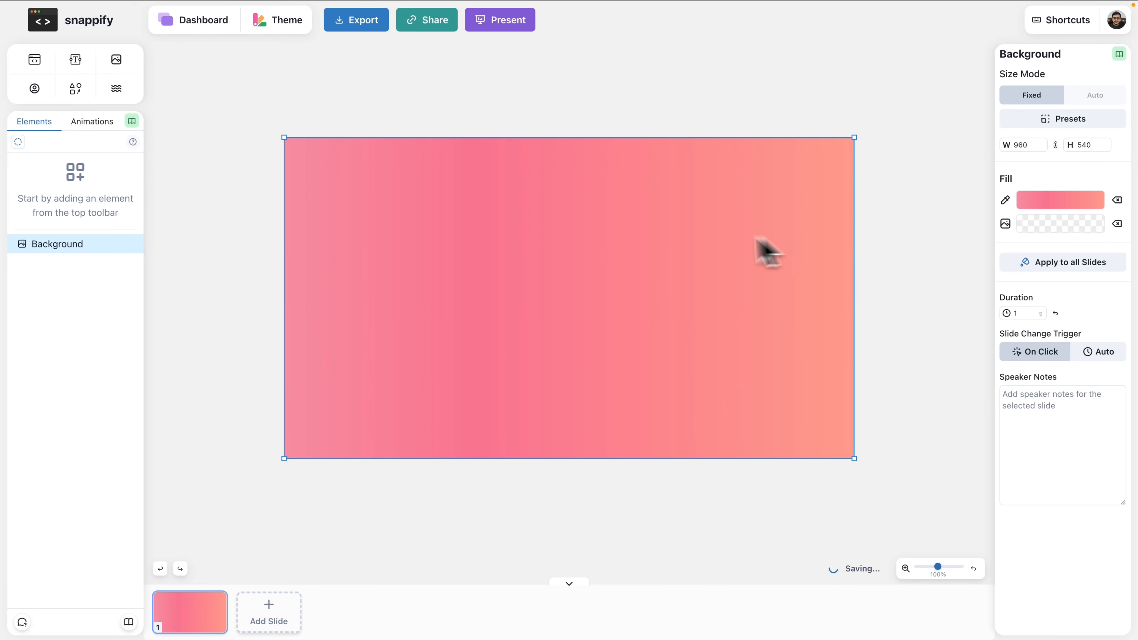
left_click(1040, 202)
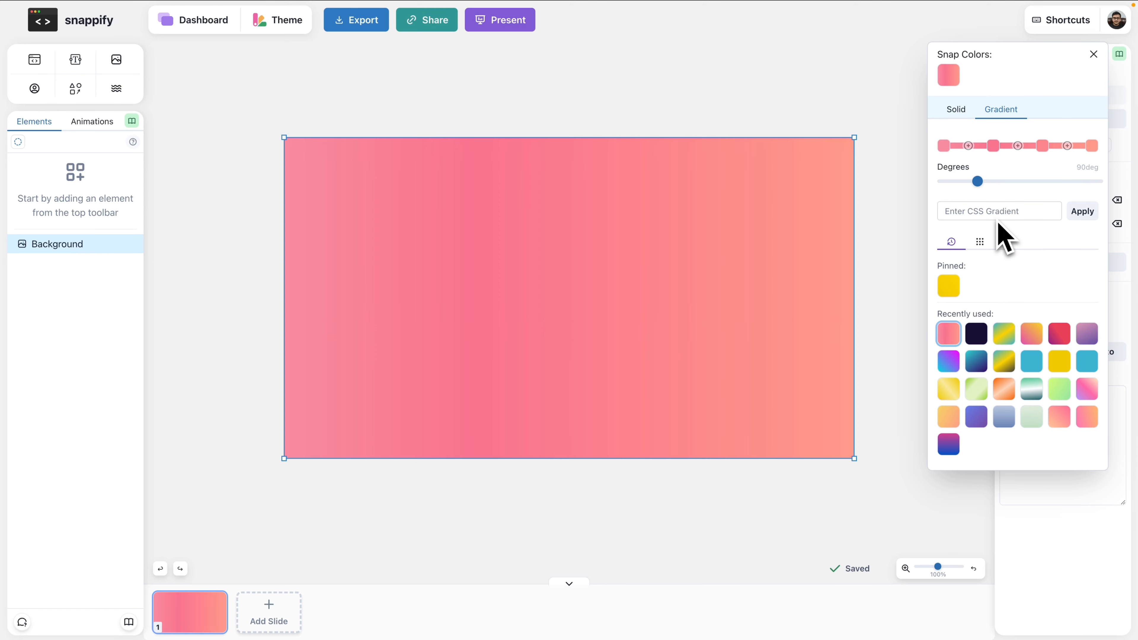
left_click(956, 110)
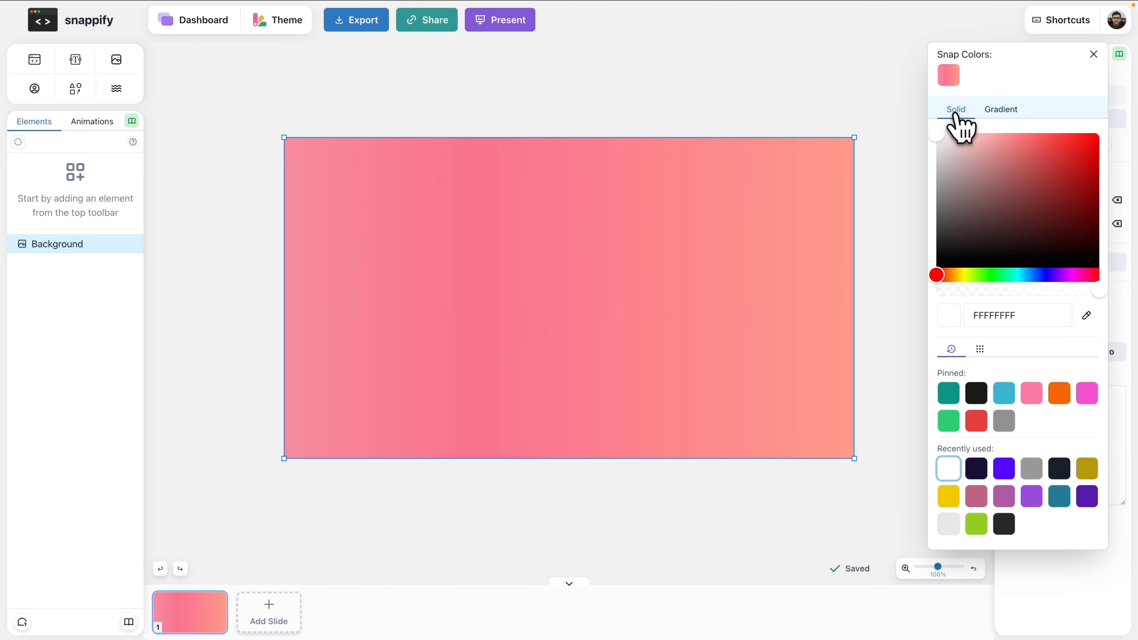
left_click(982, 401)
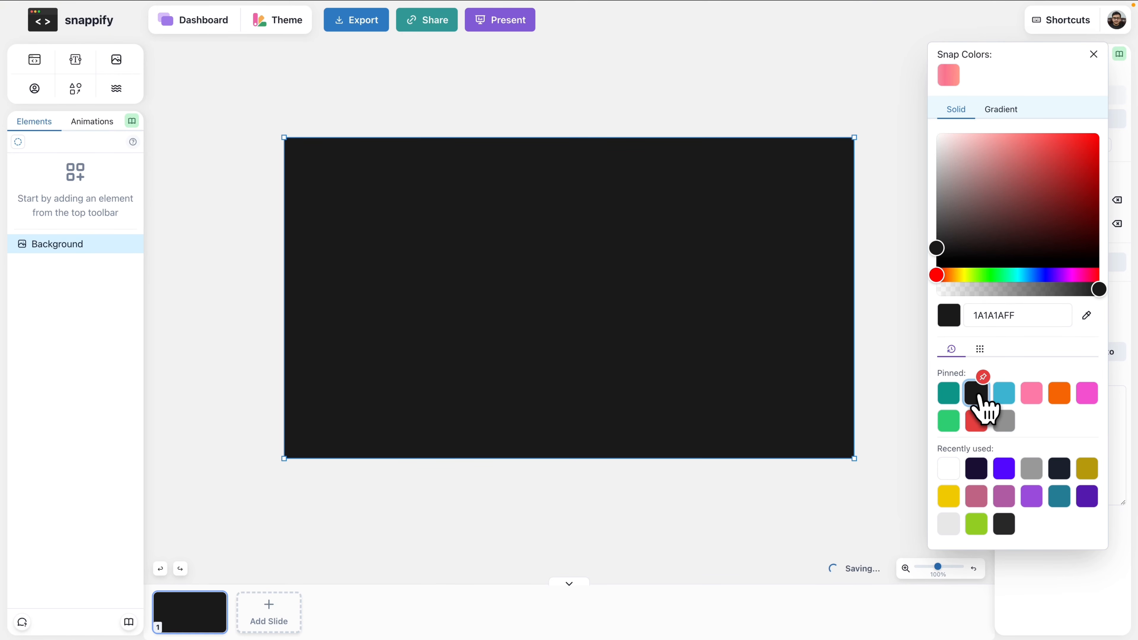
key("Escape")
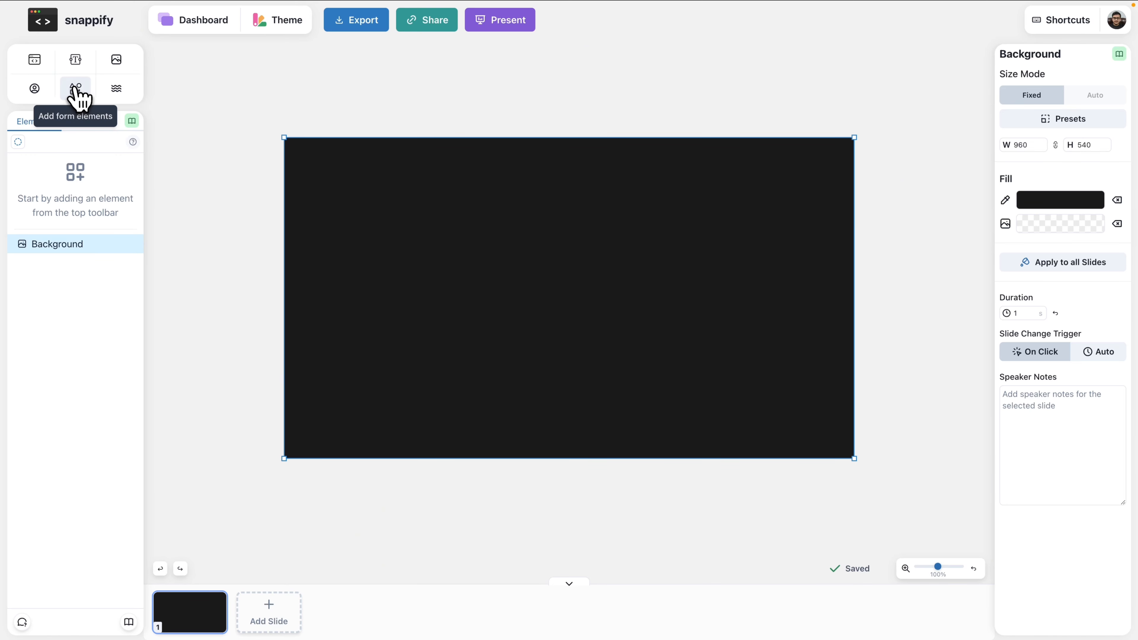
Draw a rectangle about 790 by 480 px on the slide and move it to the slide's center.
left_click(77, 94)
left_click(158, 98)
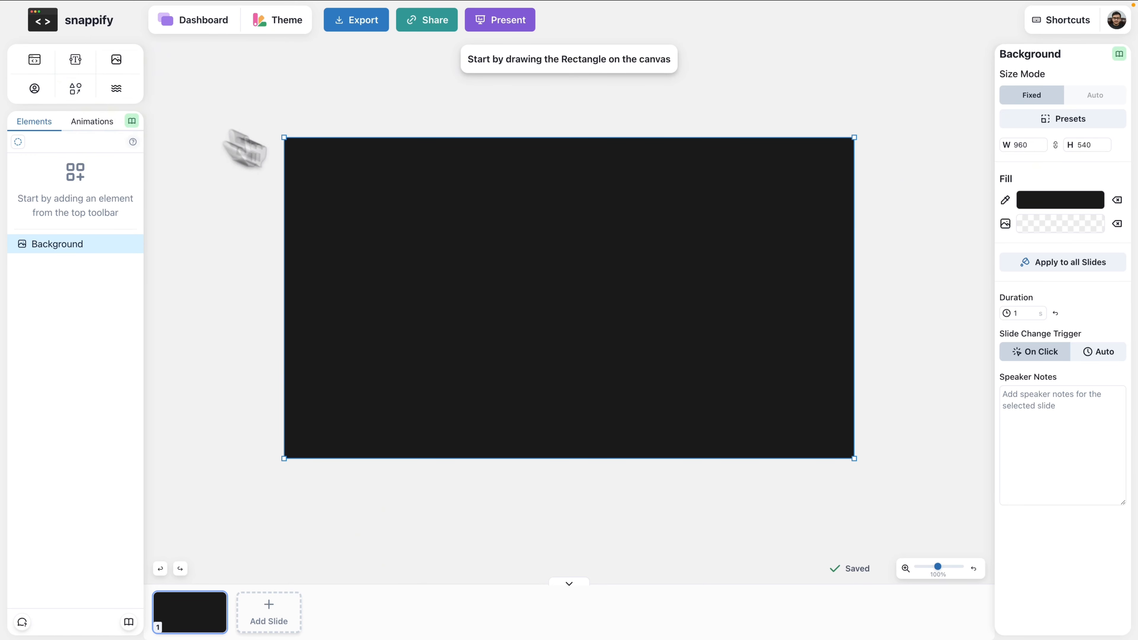
mouse_move(332, 156)
left_mouse_down()
mouse_move(620, 284)
mouse_move(808, 413)
mouse_move(804, 437)
mouse_move(797, 421)
mouse_move(785, 437)
mouse_move(801, 441)
left_mouse_up()
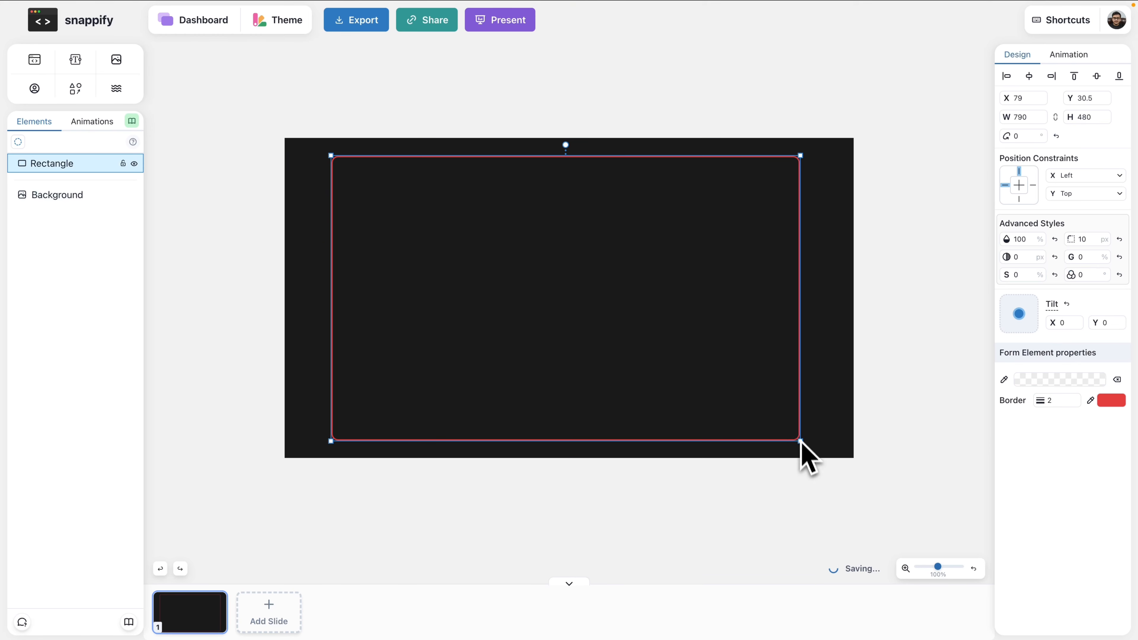
left_click_drag(682, 293, 699, 308)
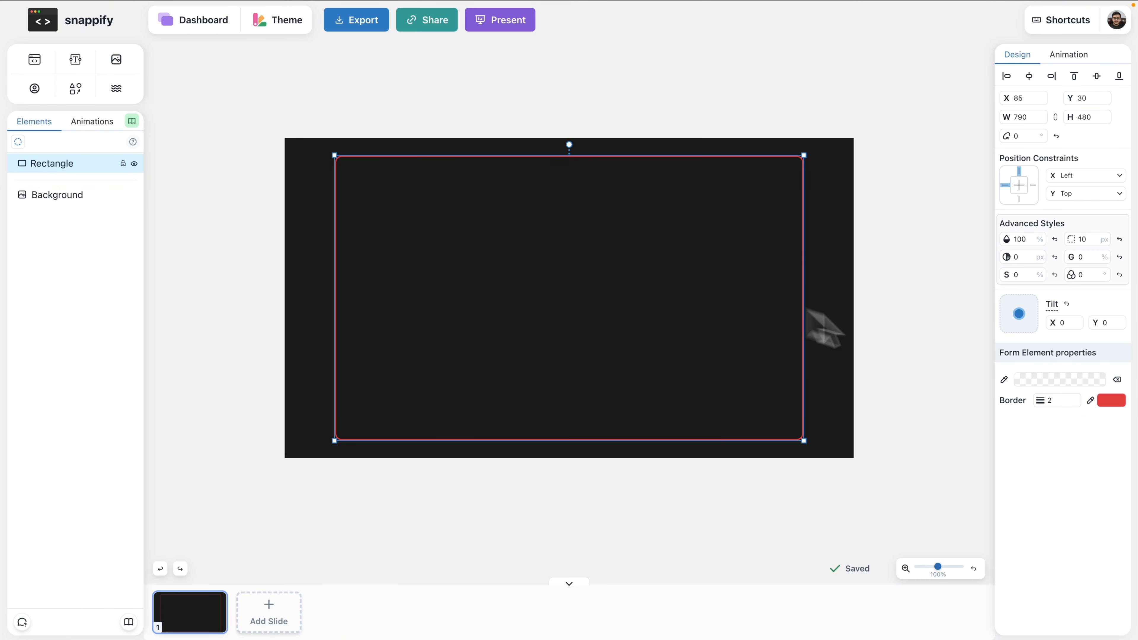
Set the large rectangle's border color to solid white (FFFFFF).
left_click(1116, 401)
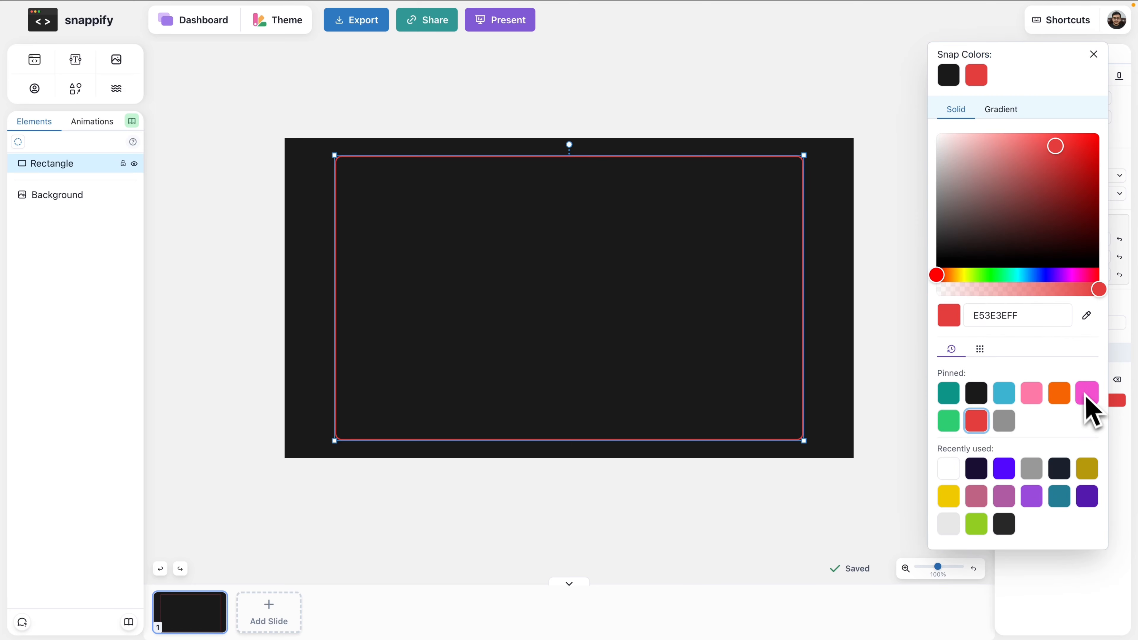
left_click(948, 469)
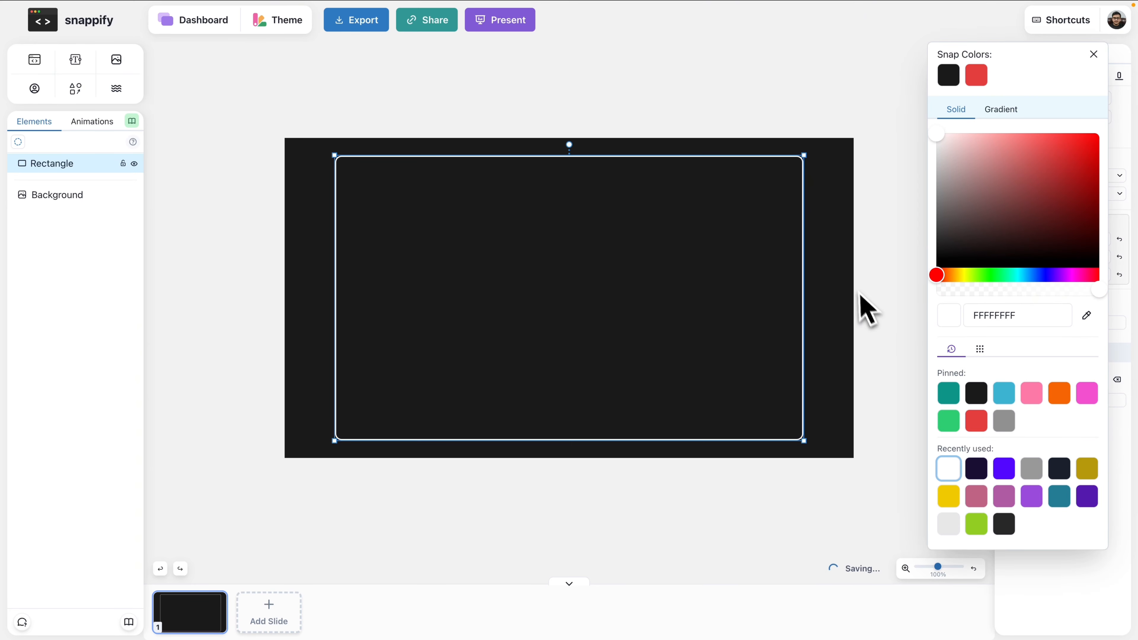
left_click(870, 279)
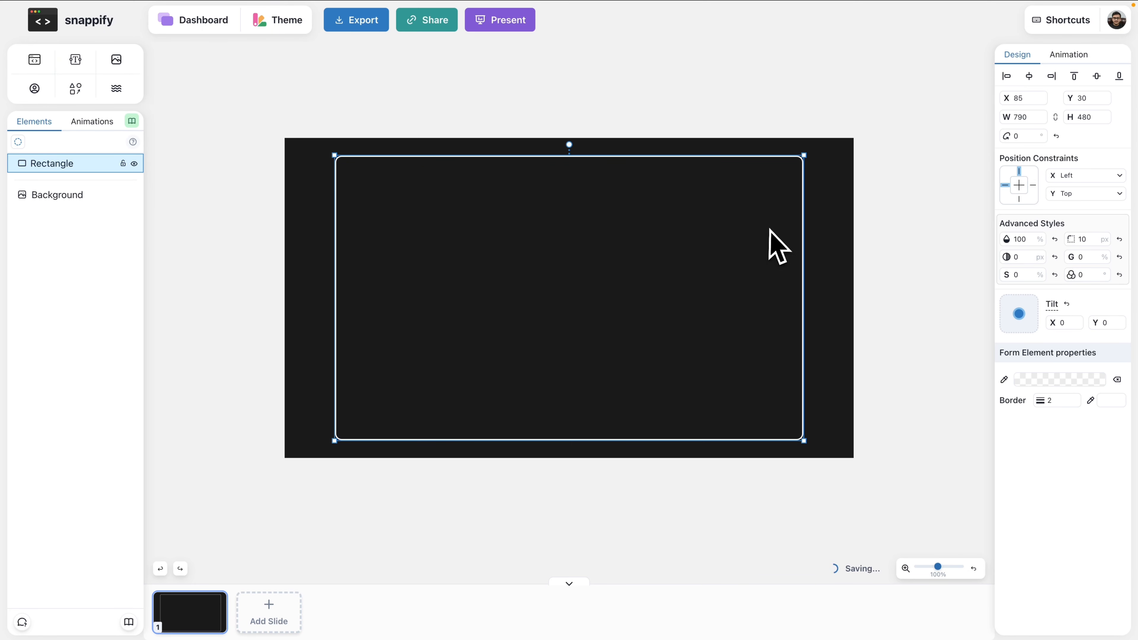
left_click(840, 218)
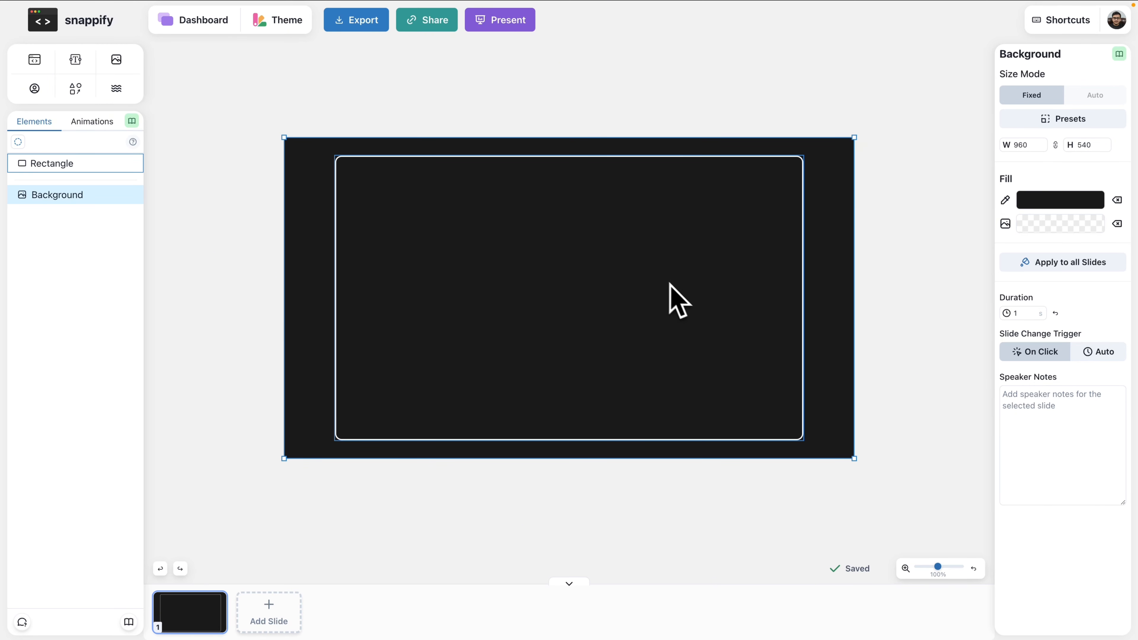
Set the large rectangle's corner radius to 3 px.
left_click(701, 239)
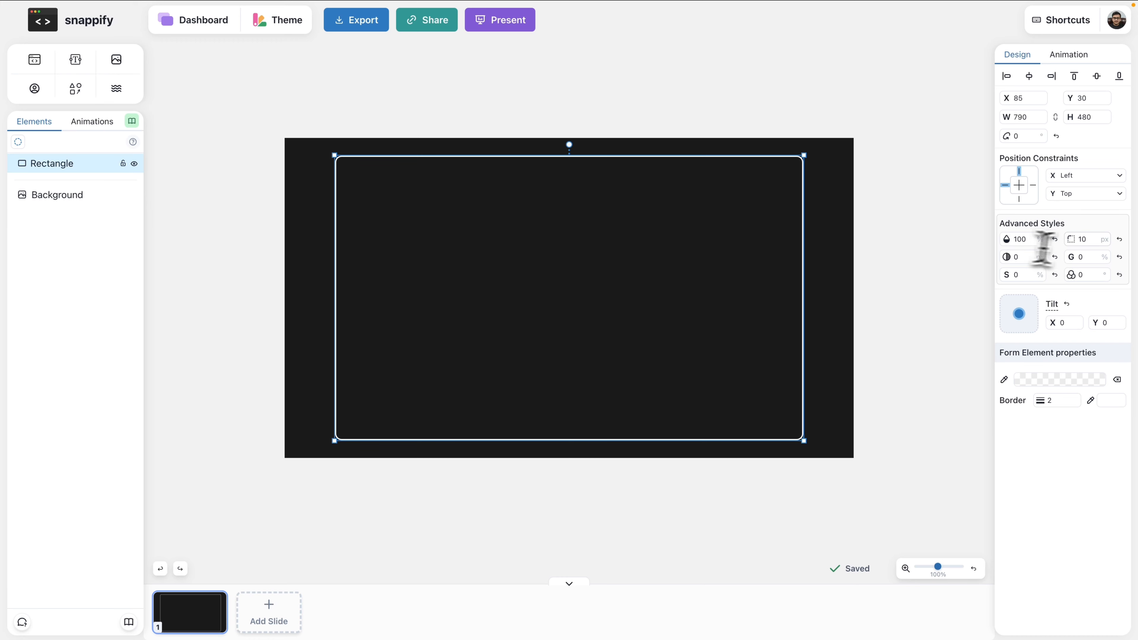
left_click(1081, 240)
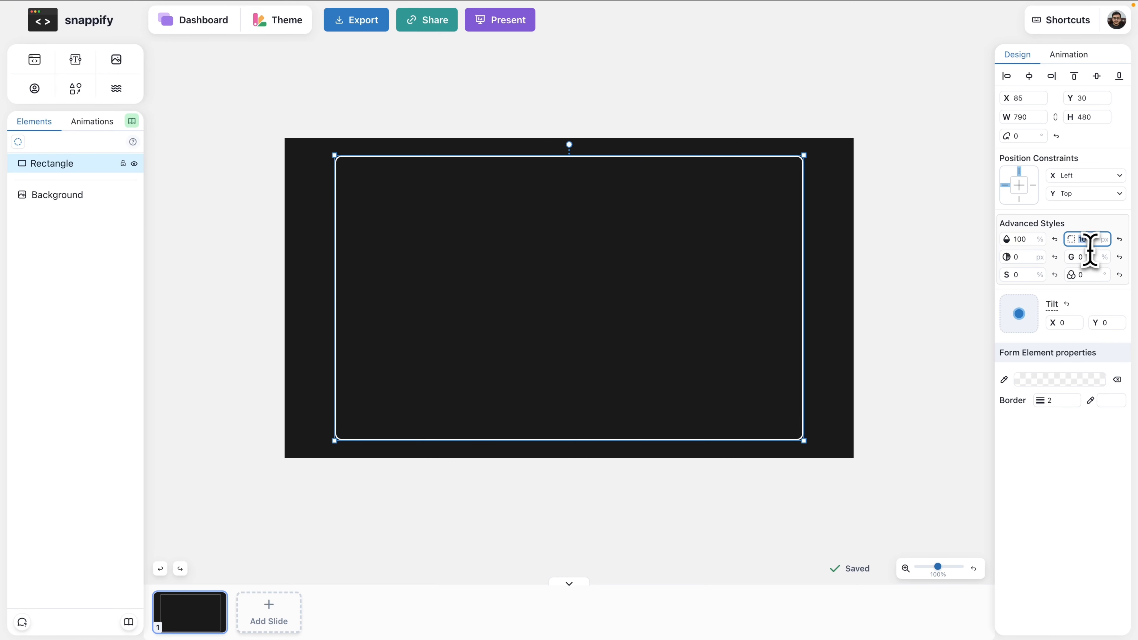
left_click(1075, 239)
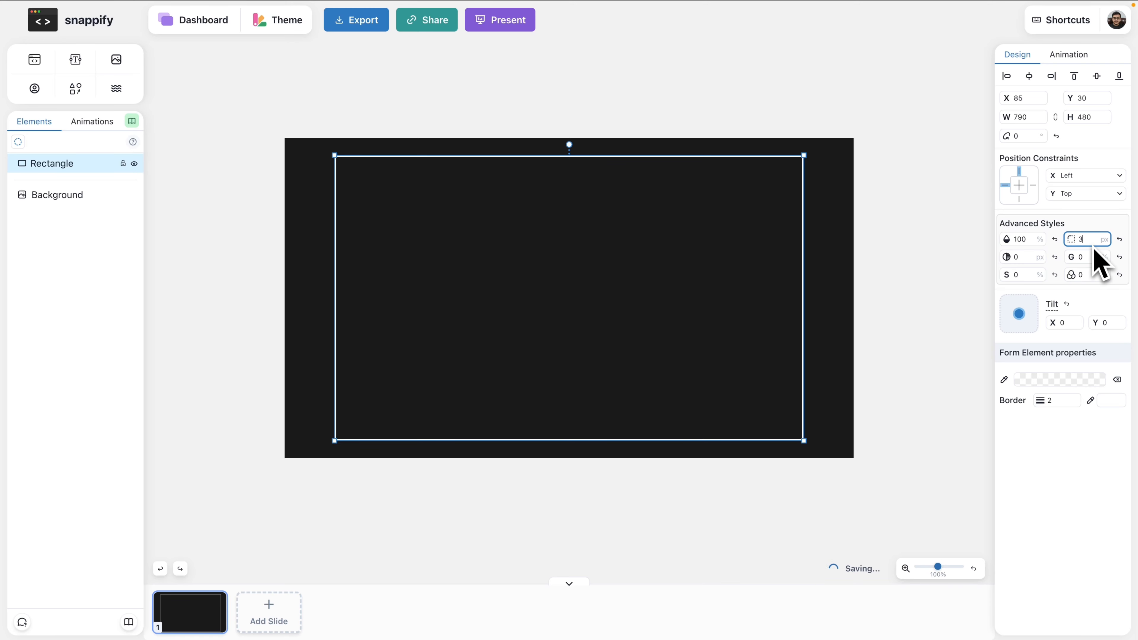
type("3")
left_click(840, 271)
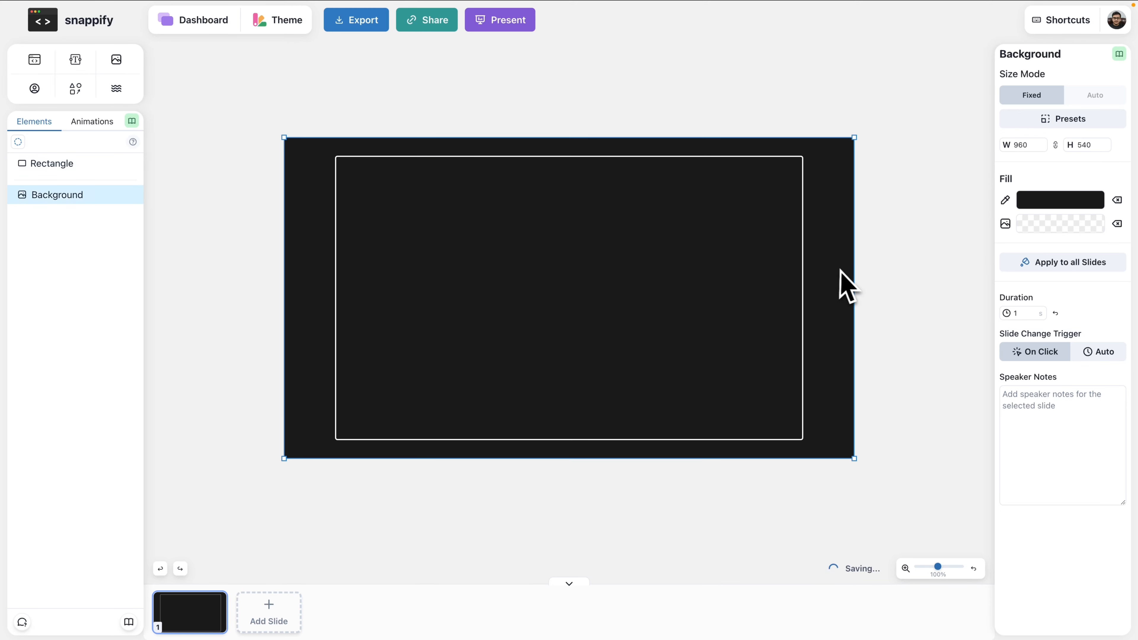
Shift the large rectangle off center and realign it to the slide's center on both the X and Y axes.
left_click(744, 270)
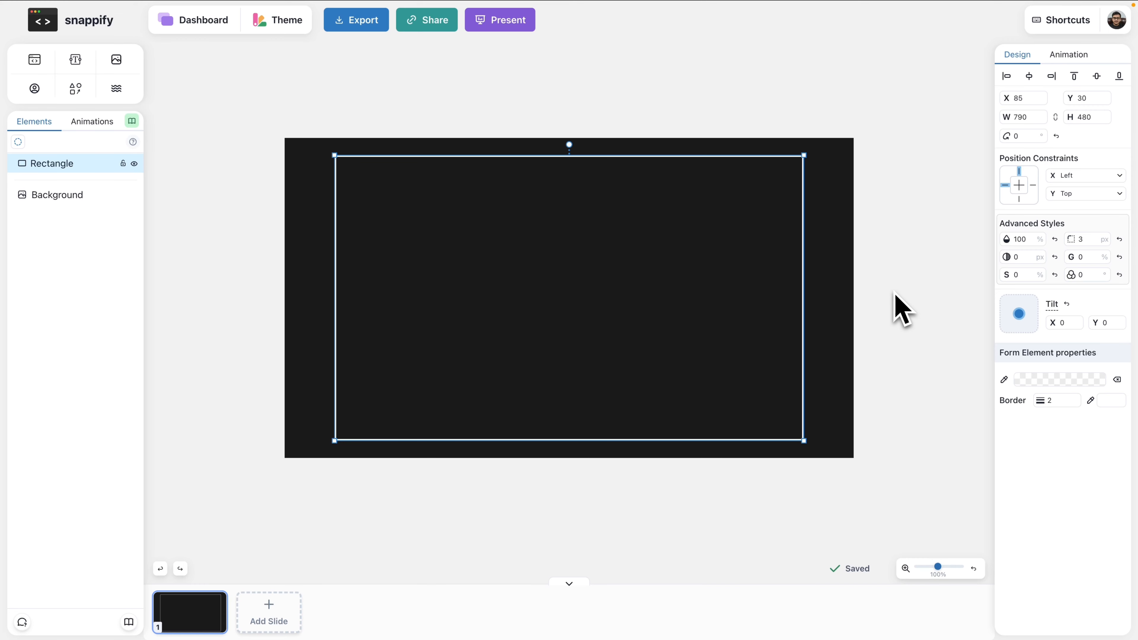
mouse_move(737, 300)
left_mouse_down()
mouse_move(762, 314)
mouse_move(795, 292)
mouse_move(727, 295)
left_mouse_up()
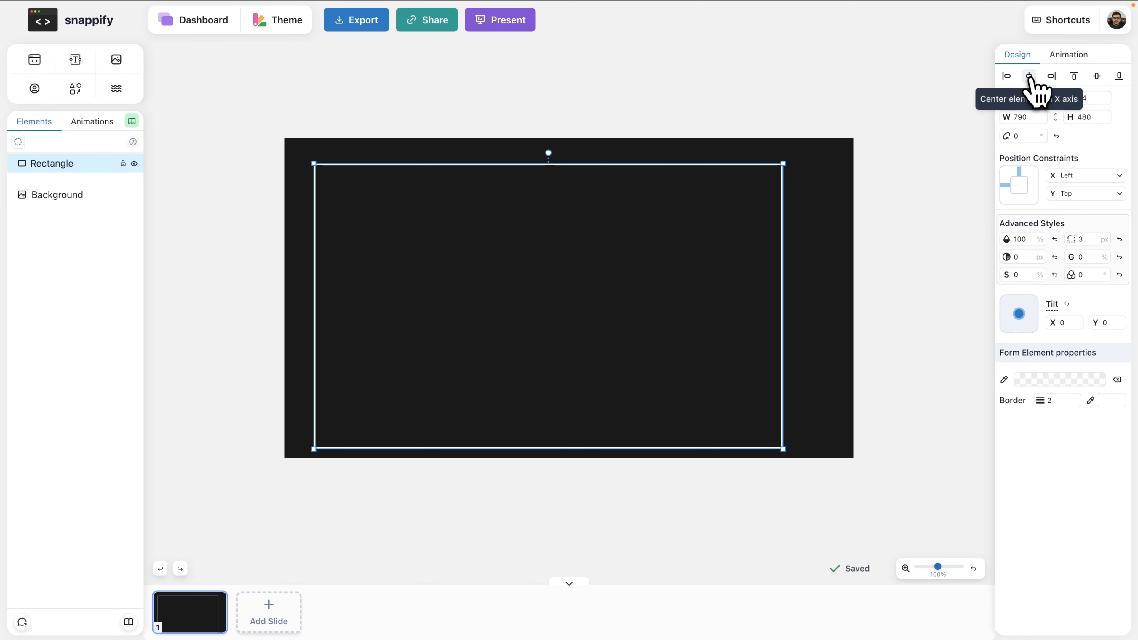
left_click(1030, 78)
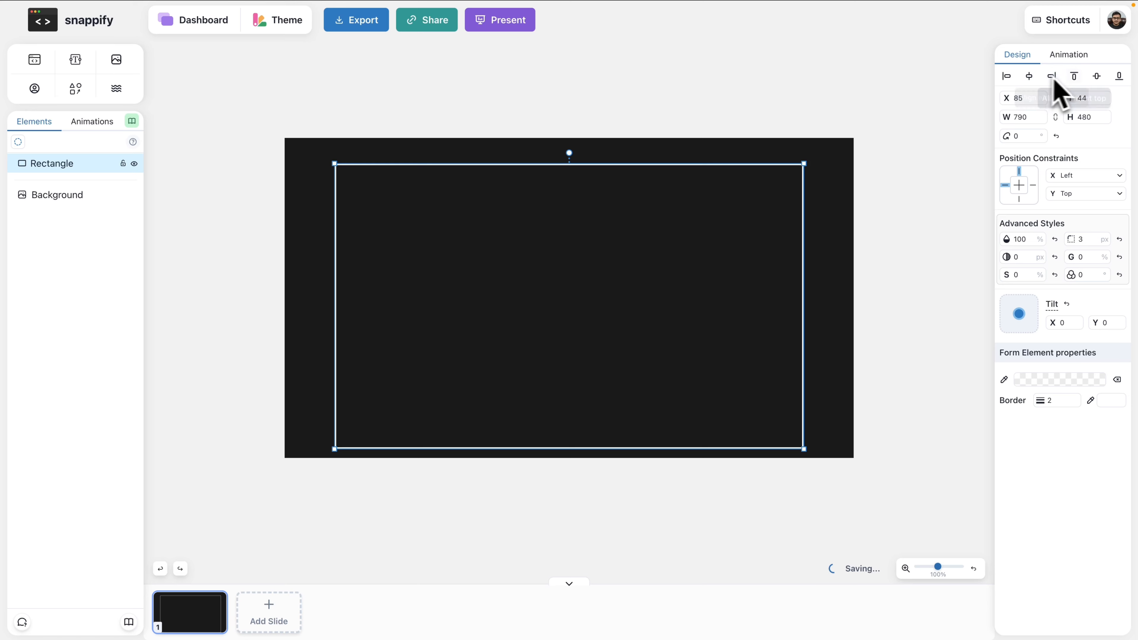
left_click(1096, 77)
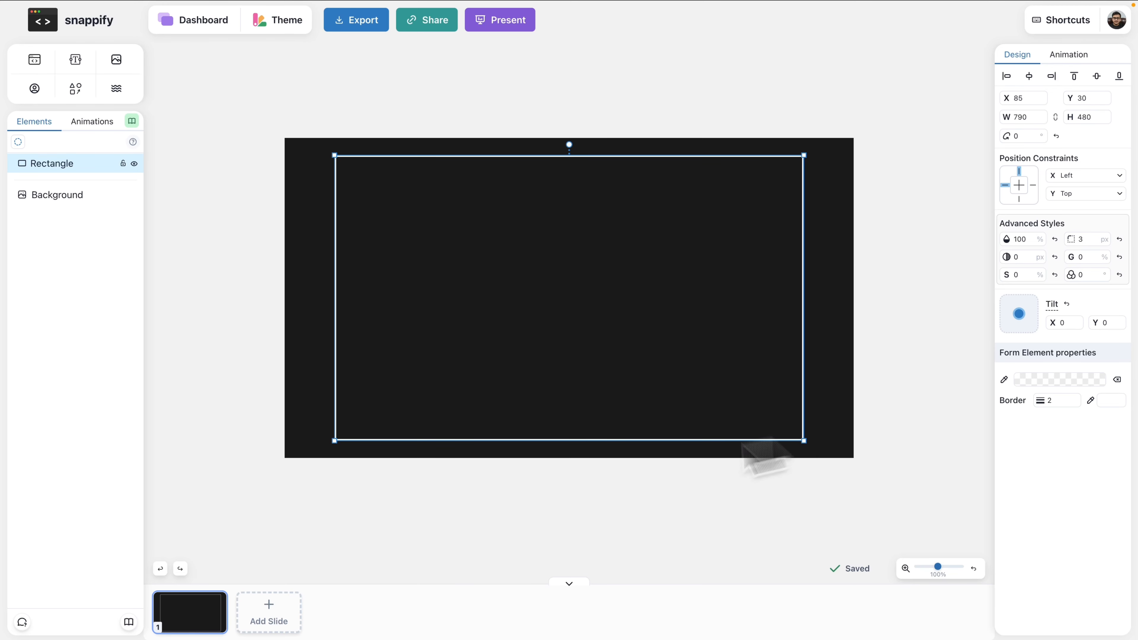
left_click(745, 330)
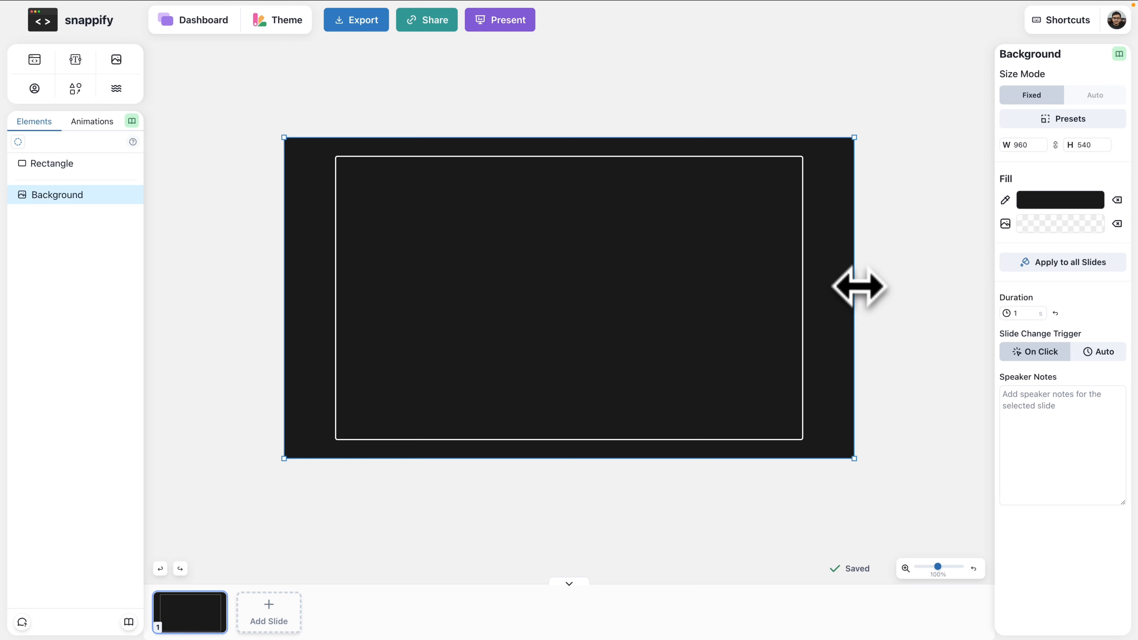
Fill the large rectangle with the pinned gray color.
left_click(707, 247)
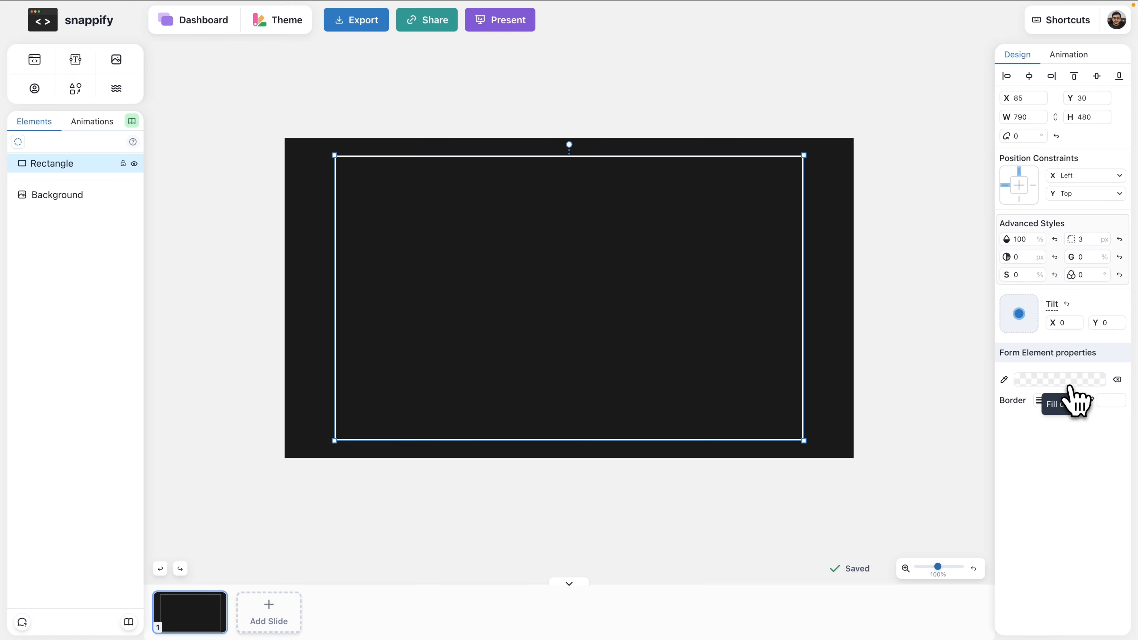
left_click(1084, 381)
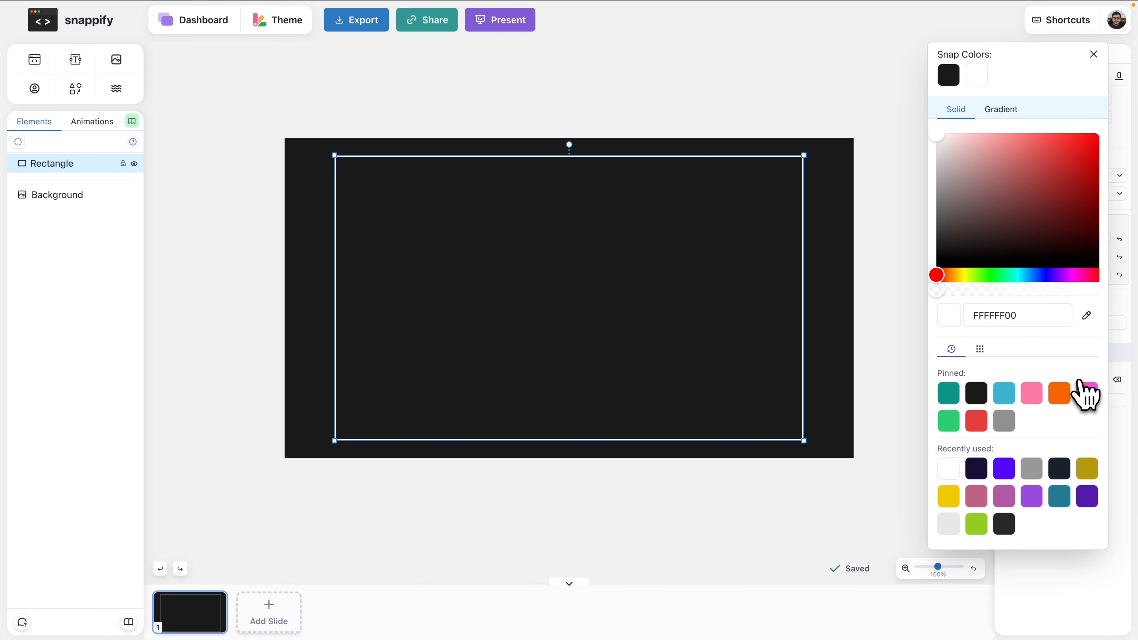
left_click(1004, 421)
left_click(874, 300)
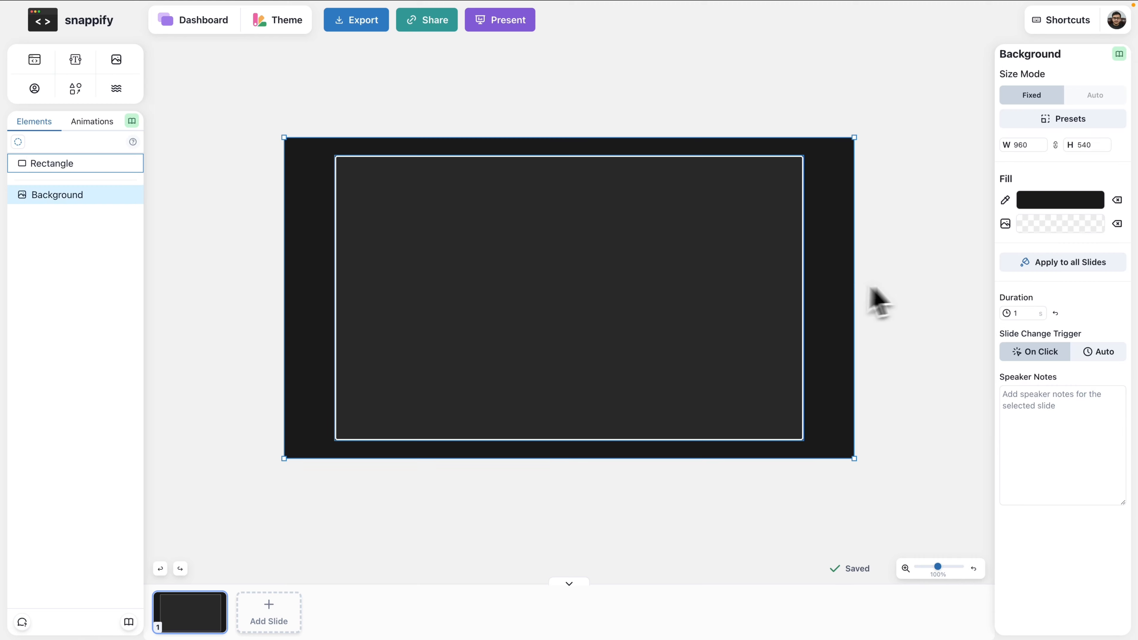
Lock the large rectangle so it cannot be moved or selected on the canvas.
left_click(343, 222)
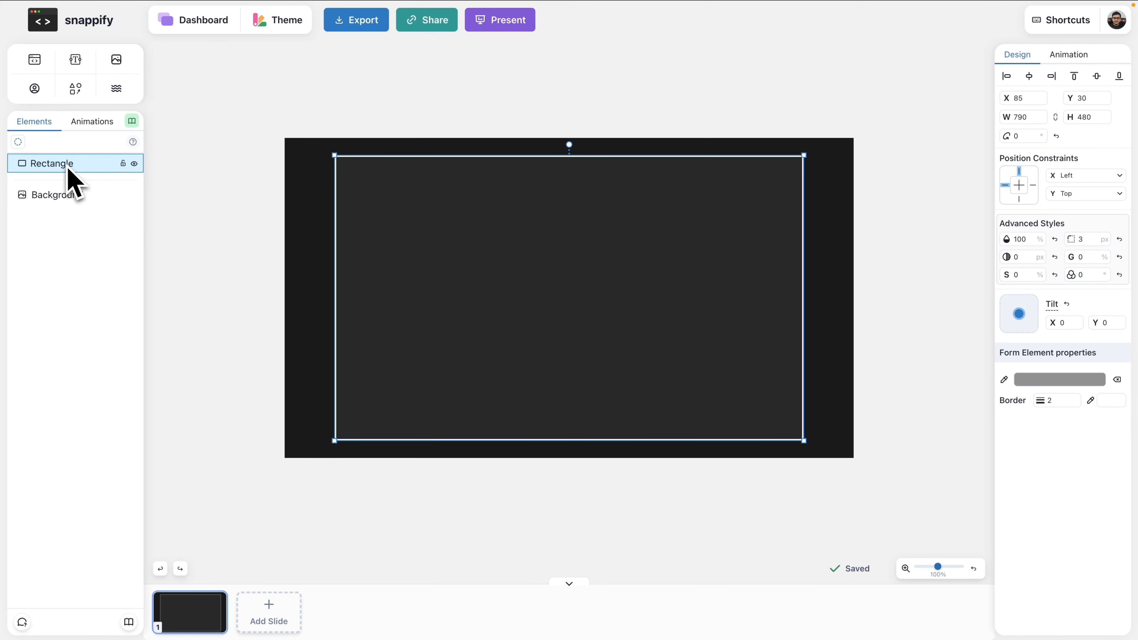
right_click(68, 177)
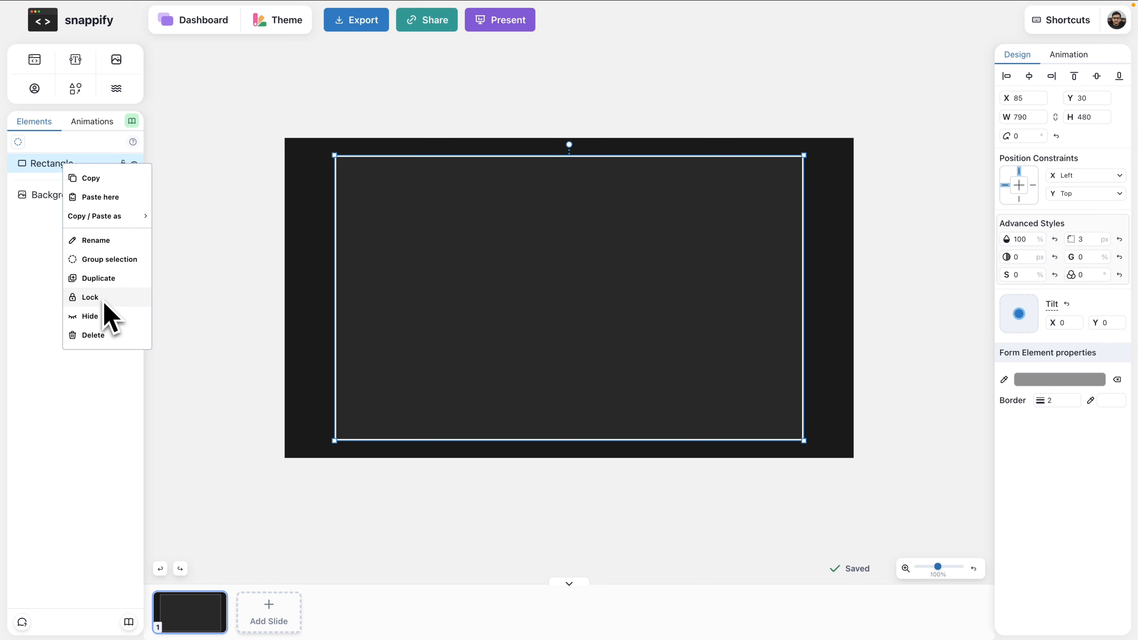
right_click(462, 262)
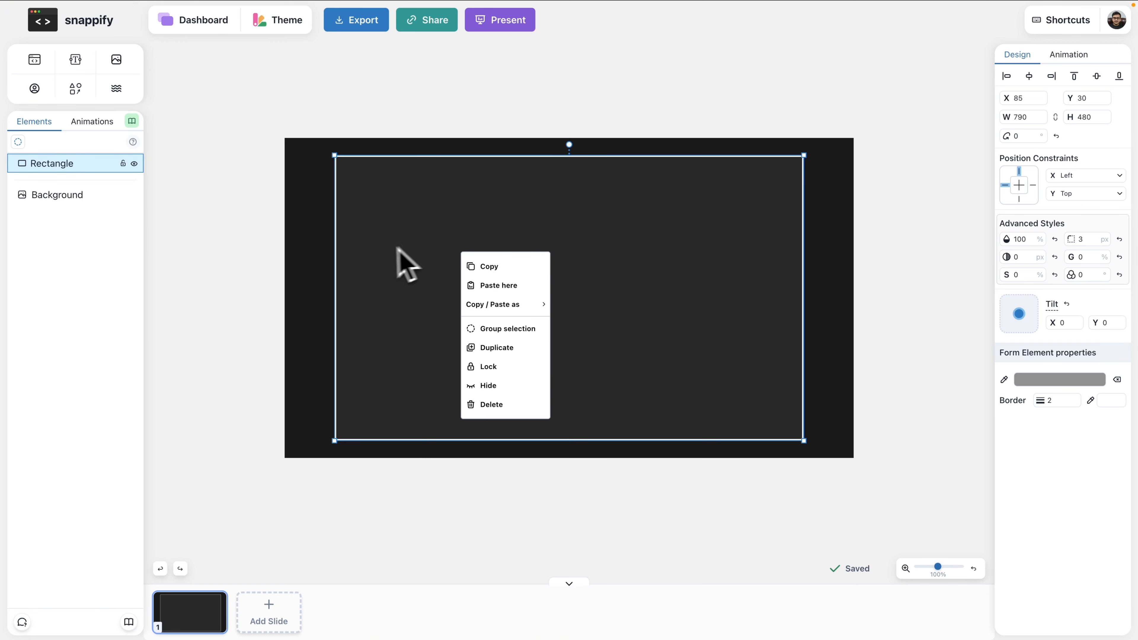
left_click(505, 370)
left_click(381, 241)
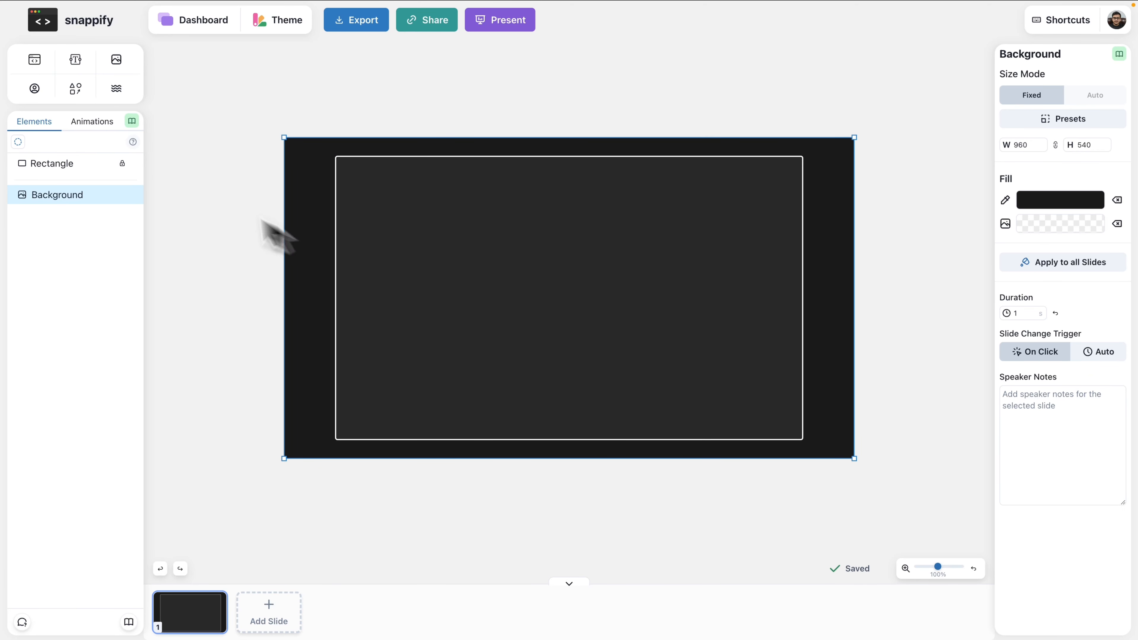
Draw a small rectangle about 83 by 35 px inside the lower-left corner of the large rectangle.
key("s")
left_click(139, 99)
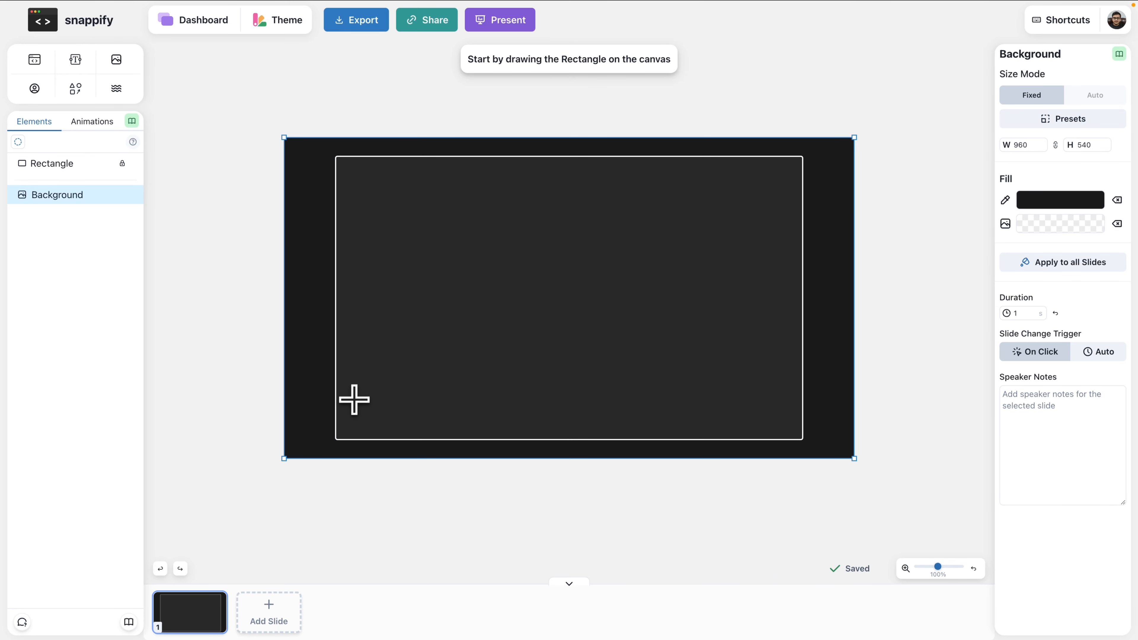
left_click_drag(354, 399, 367, 398)
mouse_move(430, 413)
left_mouse_down()
mouse_move(459, 416)
mouse_move(408, 414)
left_mouse_up()
left_click(424, 422)
left_click(385, 407)
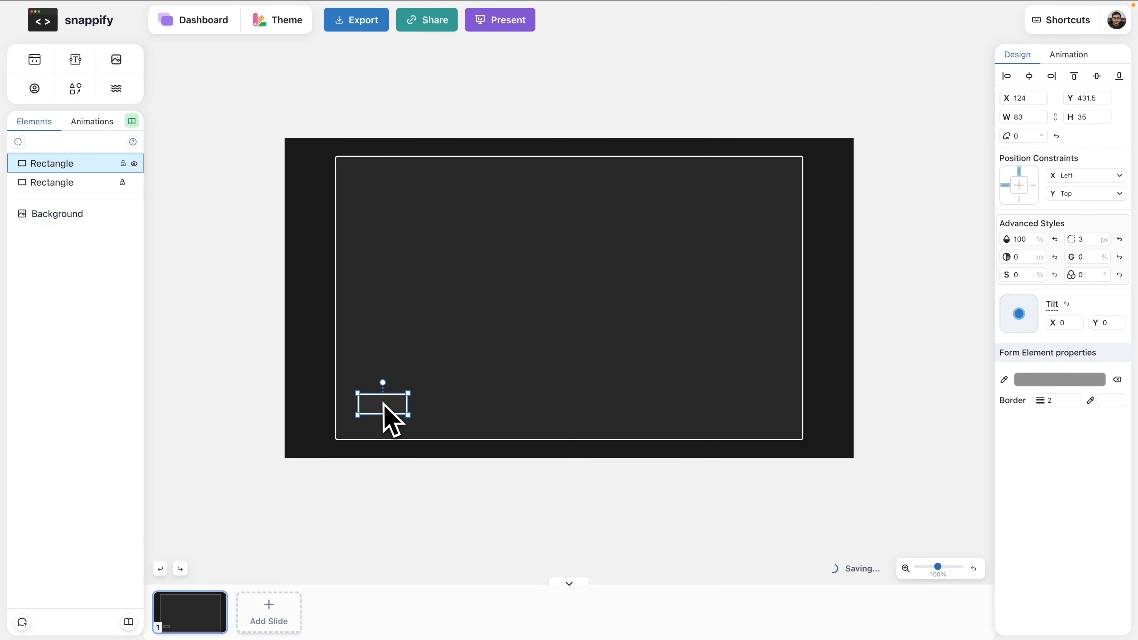
Remove the small rectangle's border by setting its width to 0, and fill the rectangle with the pinned blue 3BB3D1.
left_click(1054, 400)
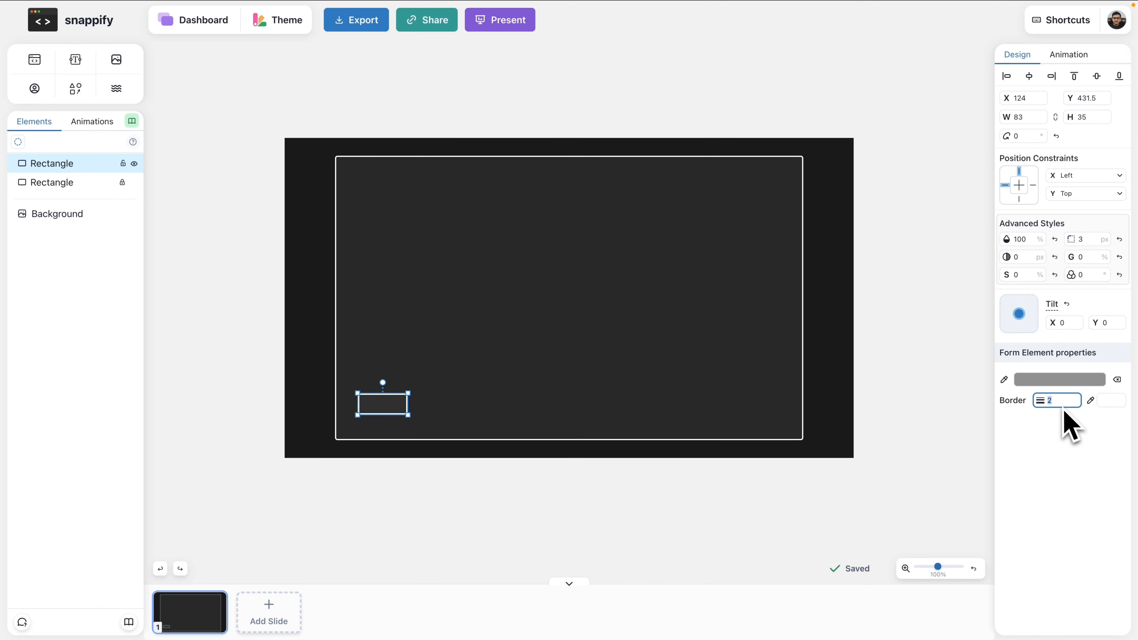
type("0")
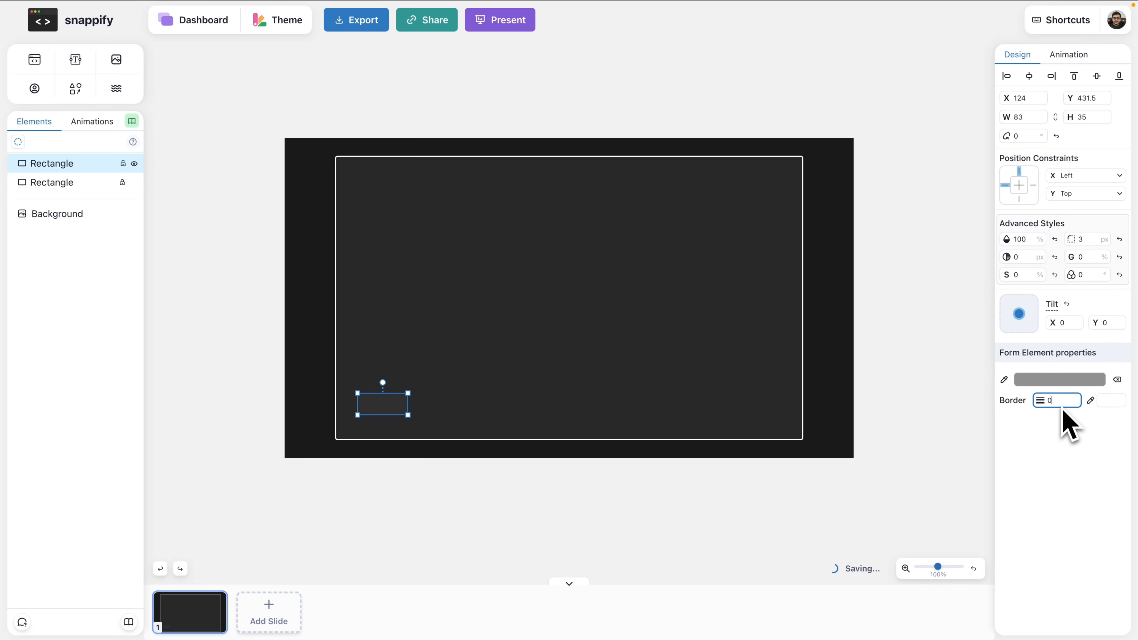
left_click(1059, 382)
left_click(1004, 393)
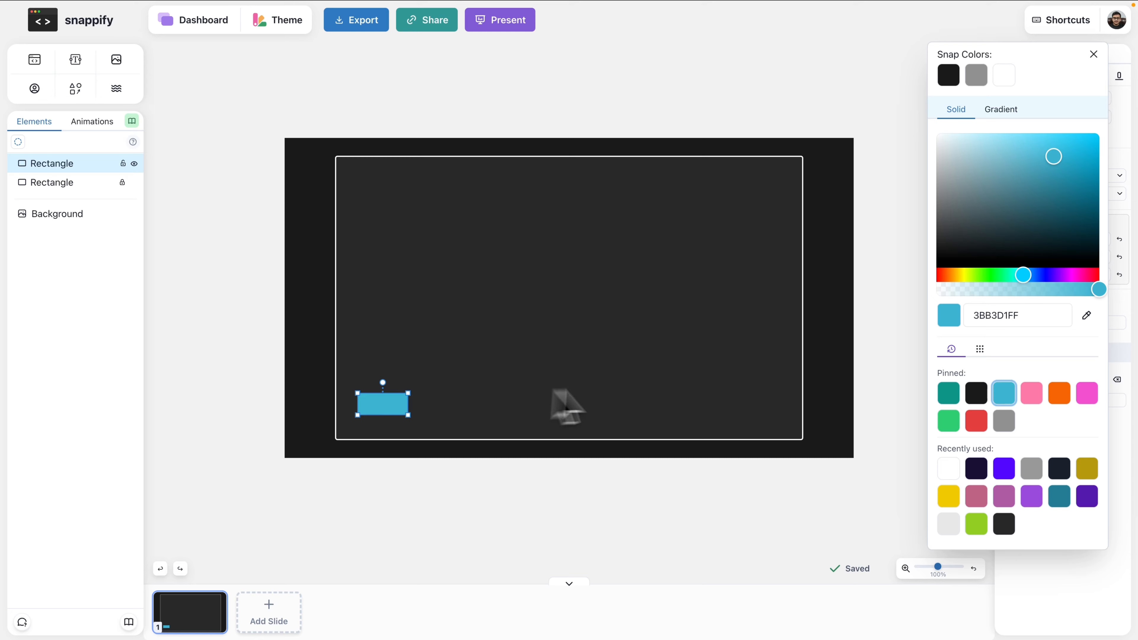
Reduce the small blue rectangle's height to about 27 px and shift it slightly within the frame's lower-left corner.
left_click(605, 399)
left_click_drag(394, 394, 395, 395)
left_click(426, 401)
left_click(394, 409)
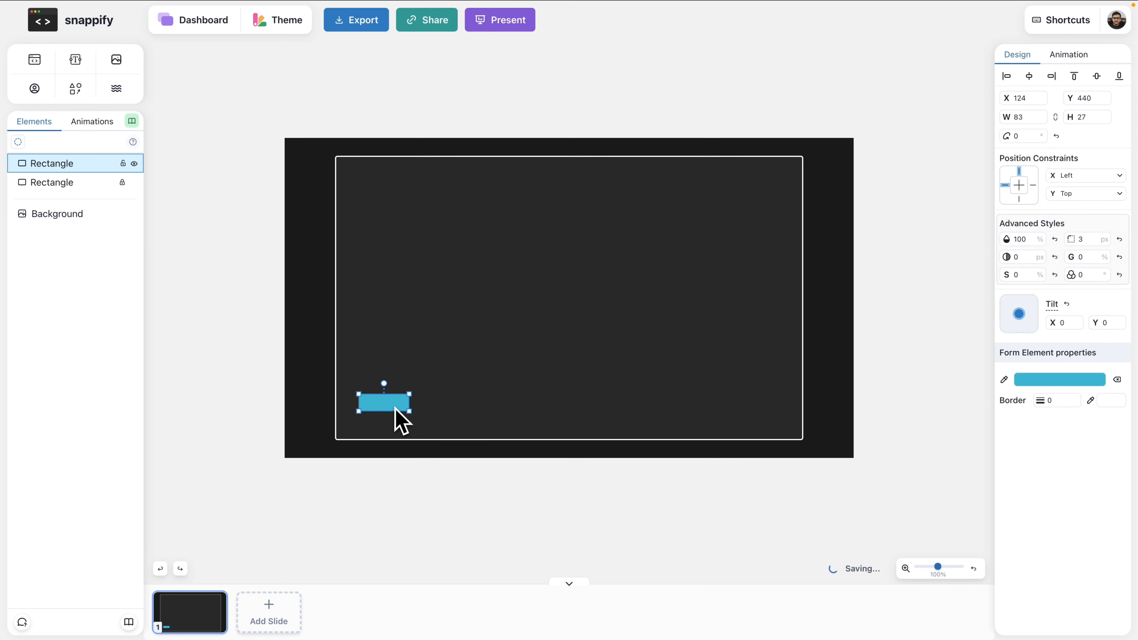
left_click(478, 415)
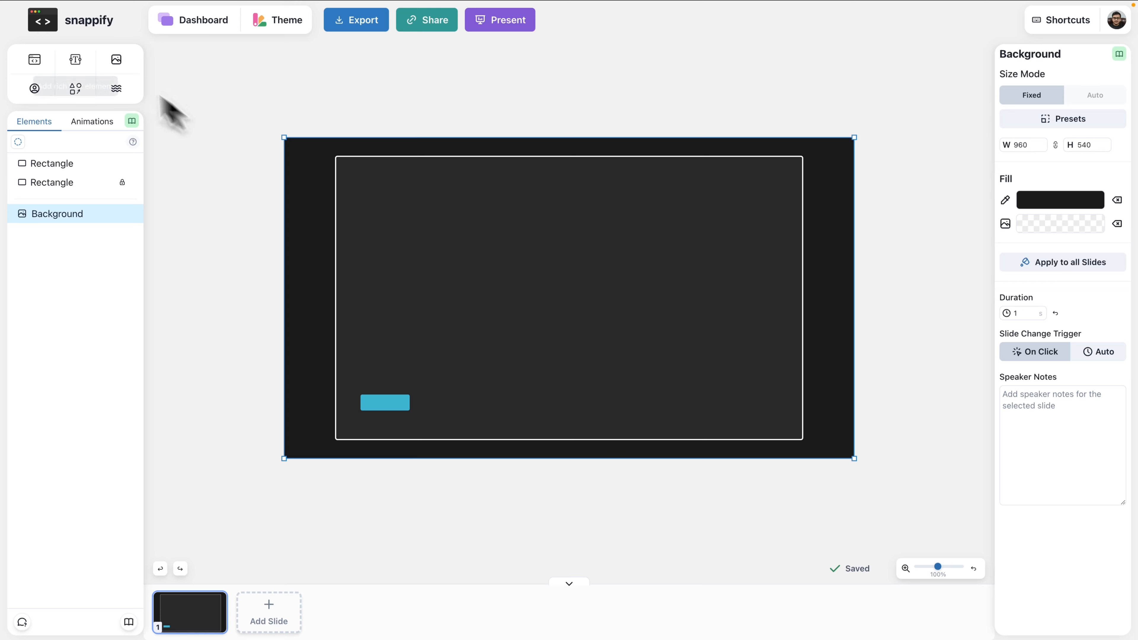
Add a text element to the slide that reads 2020.
left_click(76, 61)
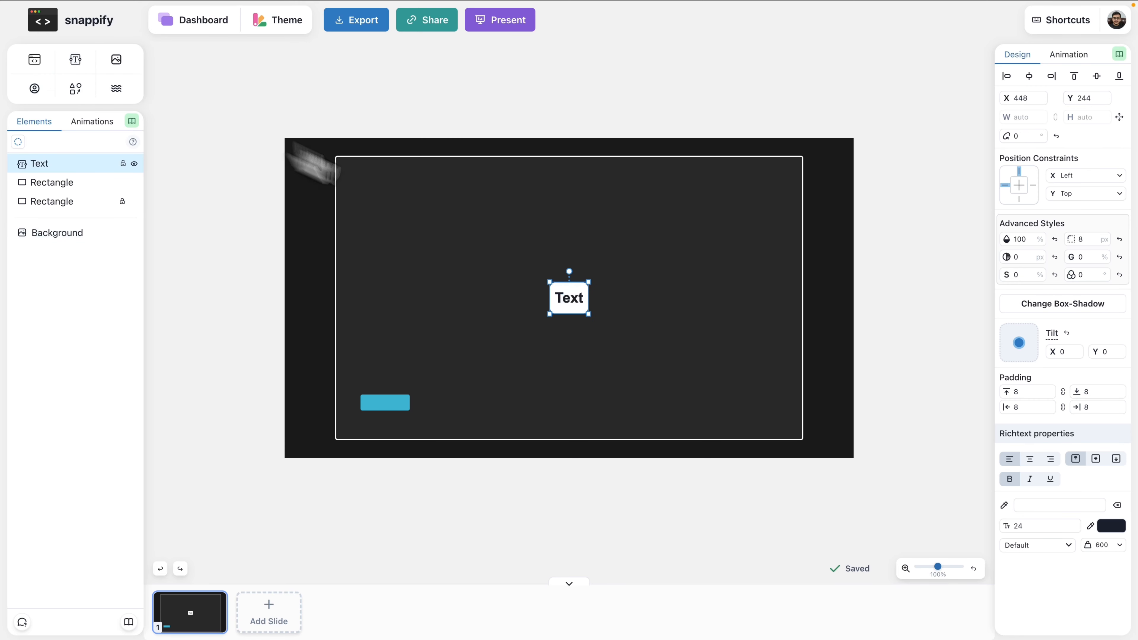
double_click(571, 307)
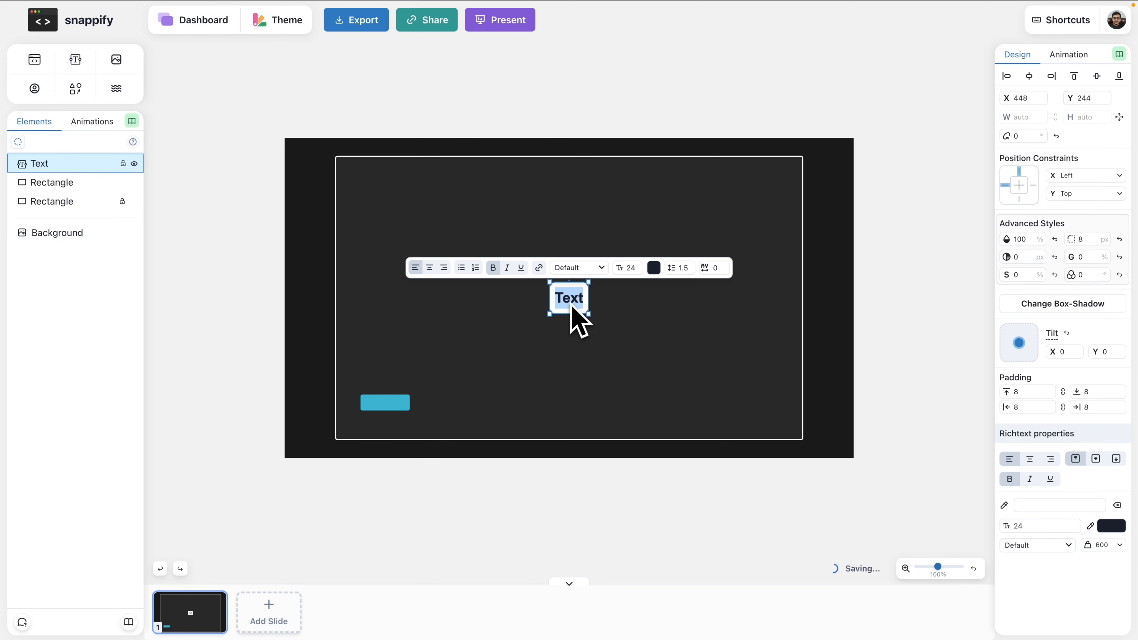
type("20")
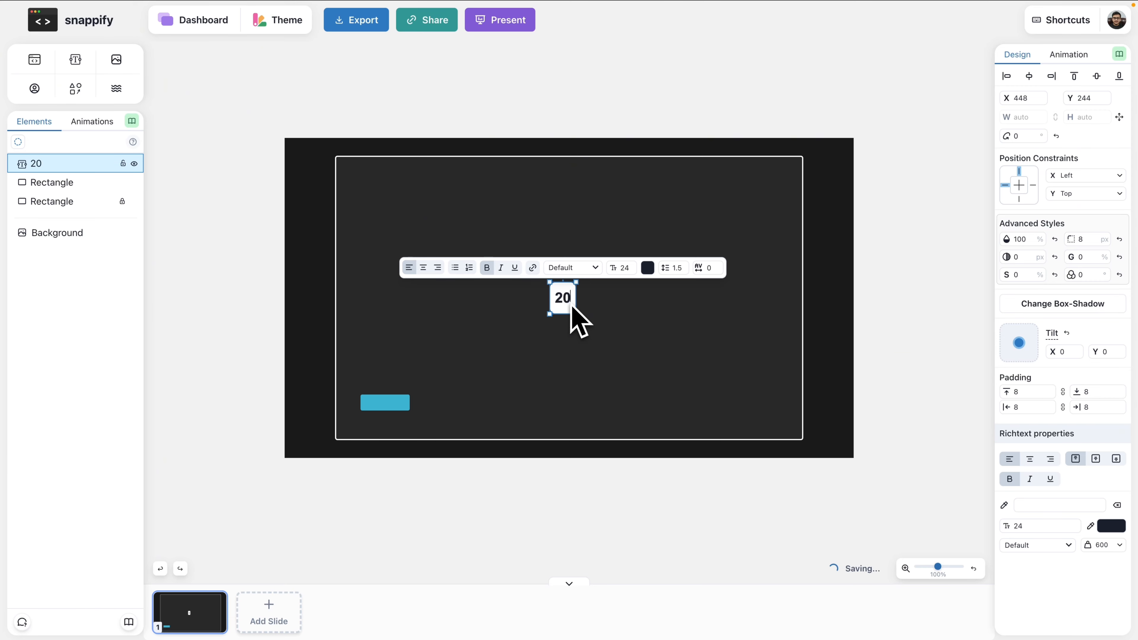
type("20")
key("Escape")
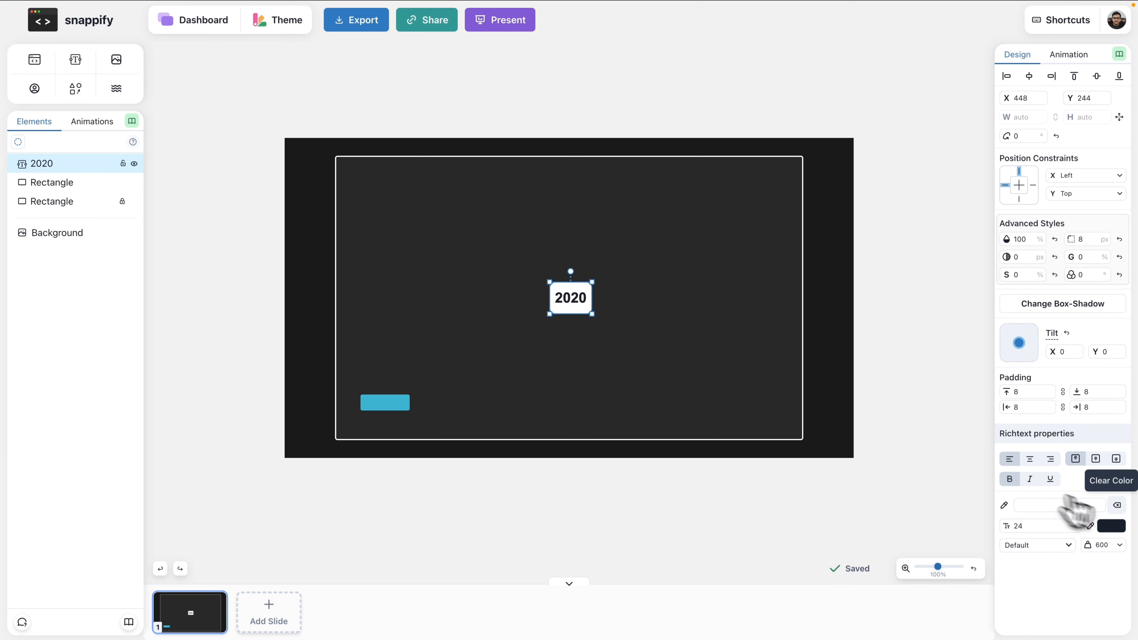
Clear the 2020 text element's background color and recolor its text with the pinned blue.
left_click(1118, 506)
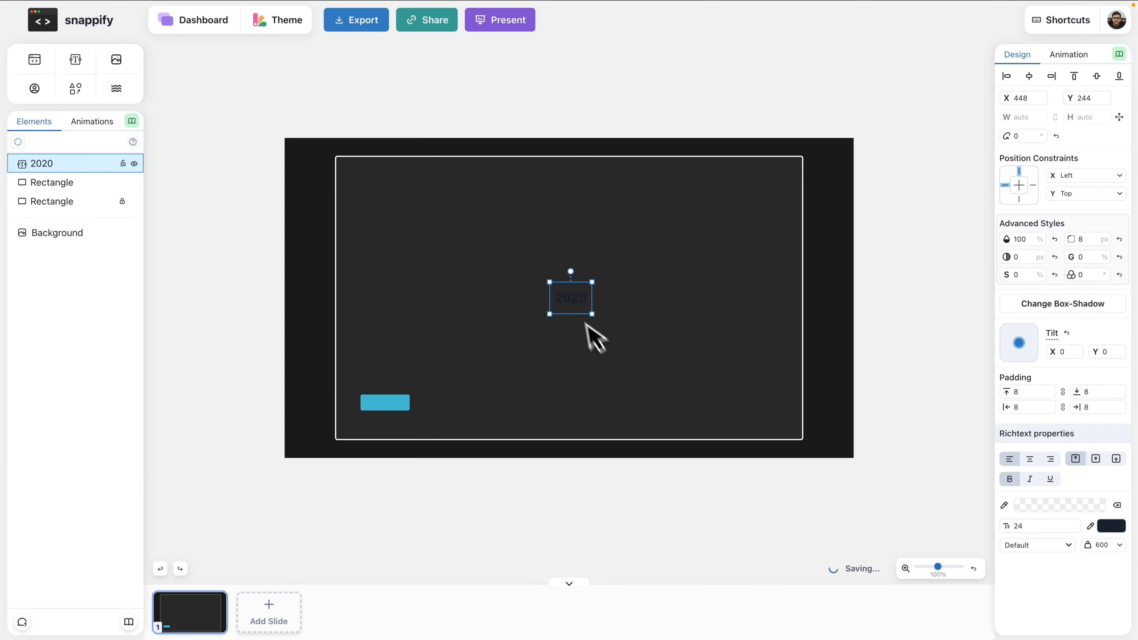
double_click(570, 298)
left_click(655, 267)
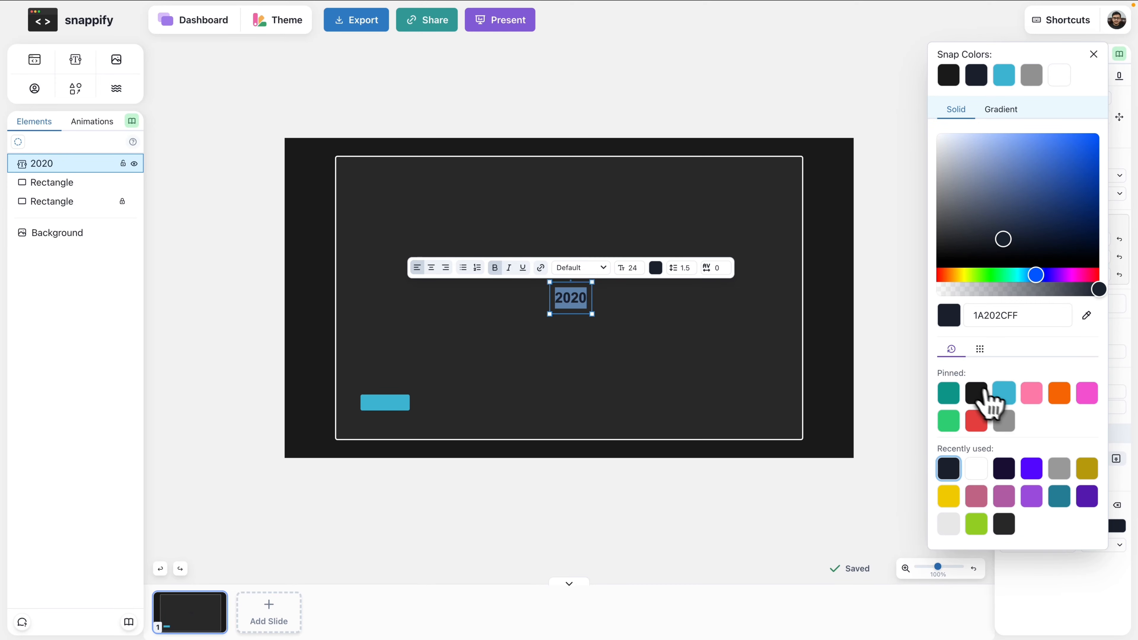
left_click(1006, 390)
left_click(644, 327)
left_click(604, 320)
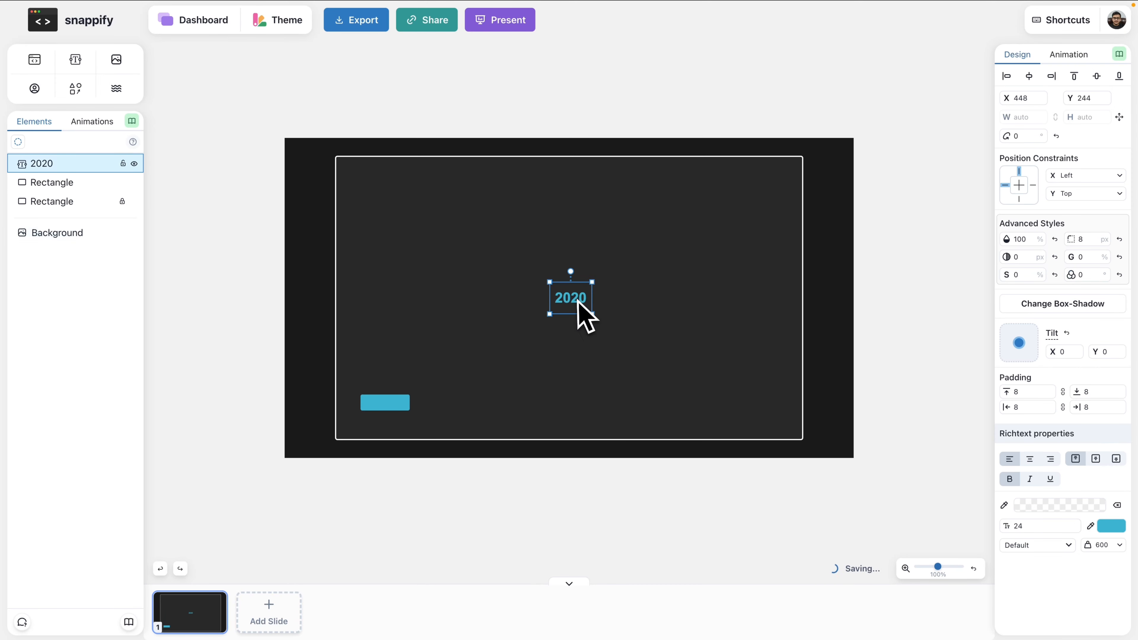
Place the 2020 label centered below the blue bar, and duplicate the bar with its label to the right of the original.
left_click_drag(580, 310, 394, 425)
key("ctrl+a")
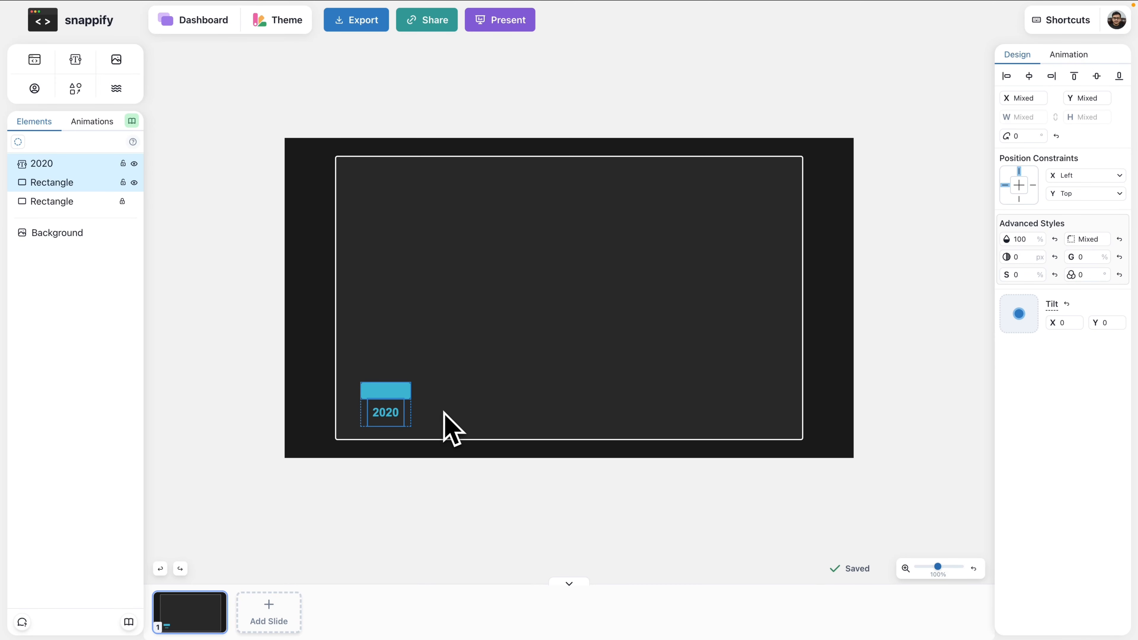
key("ctrl+d")
left_click_drag(568, 309, 468, 395)
left_click(549, 383)
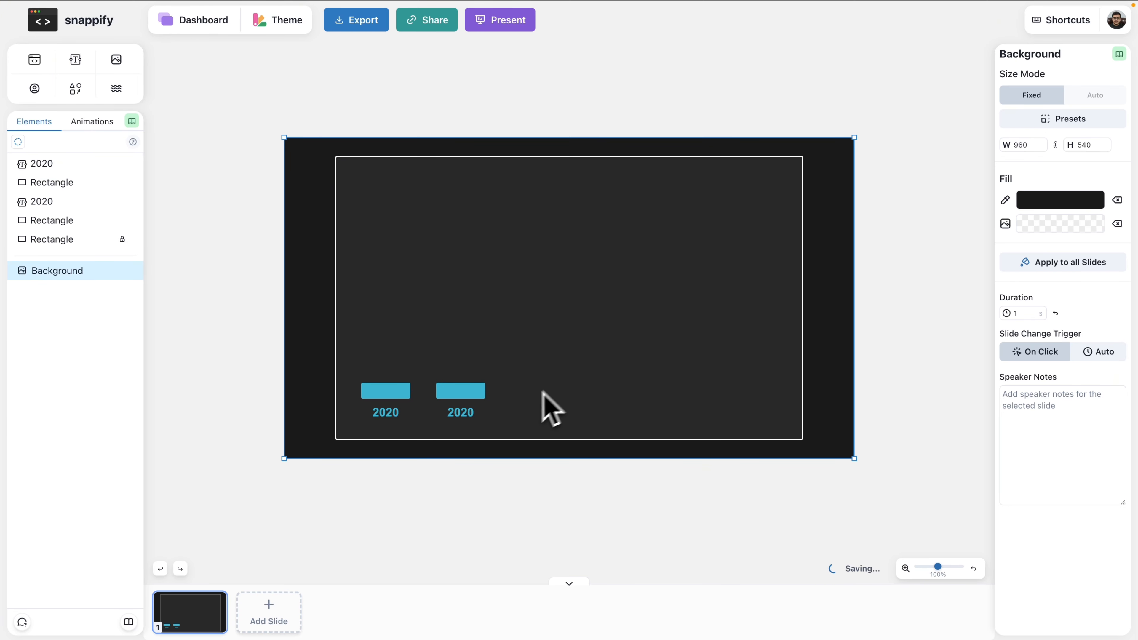
Change the duplicated bar's label text to 2021.
left_click(472, 410)
double_click(472, 410)
type("202")
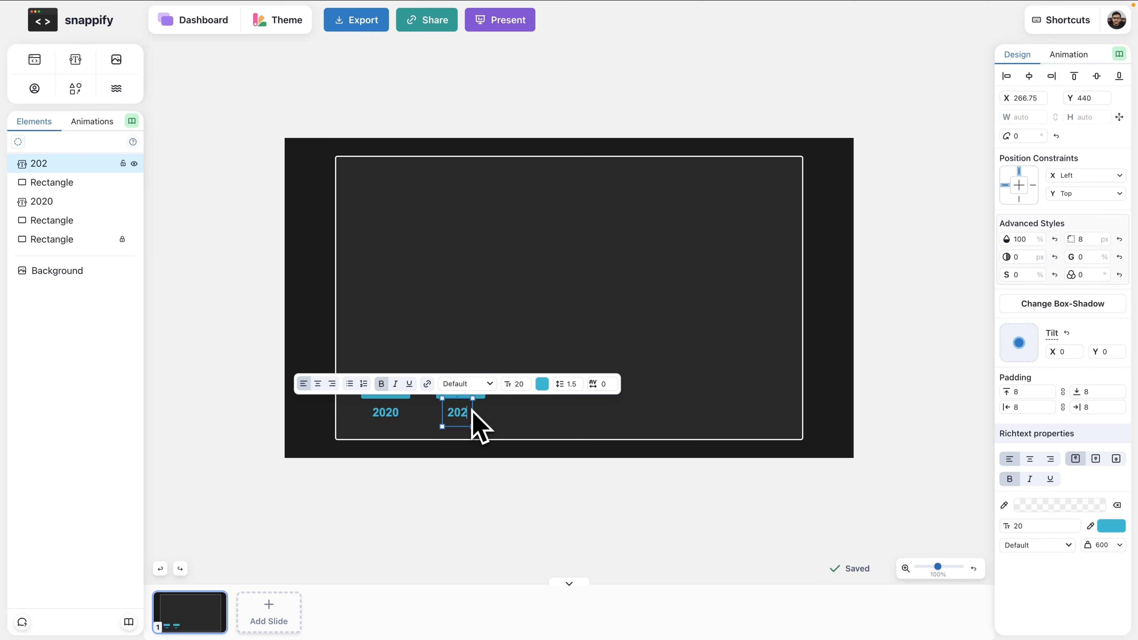
type("1")
left_click(511, 414)
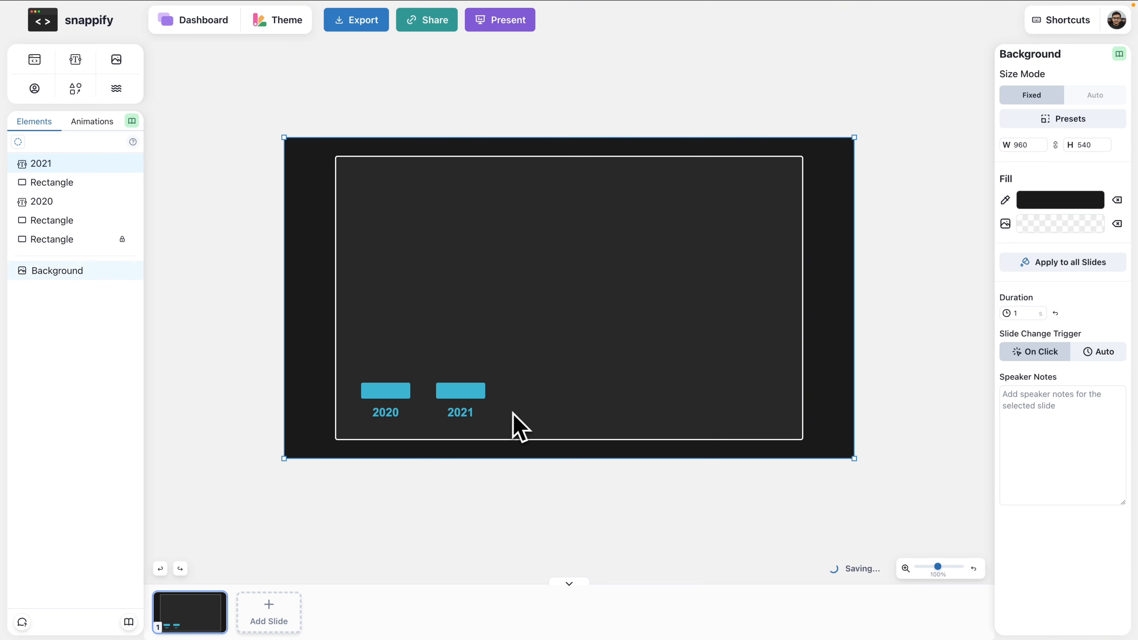
Fill the bar above the 2021 label with the pinned pink color.
left_click(475, 419)
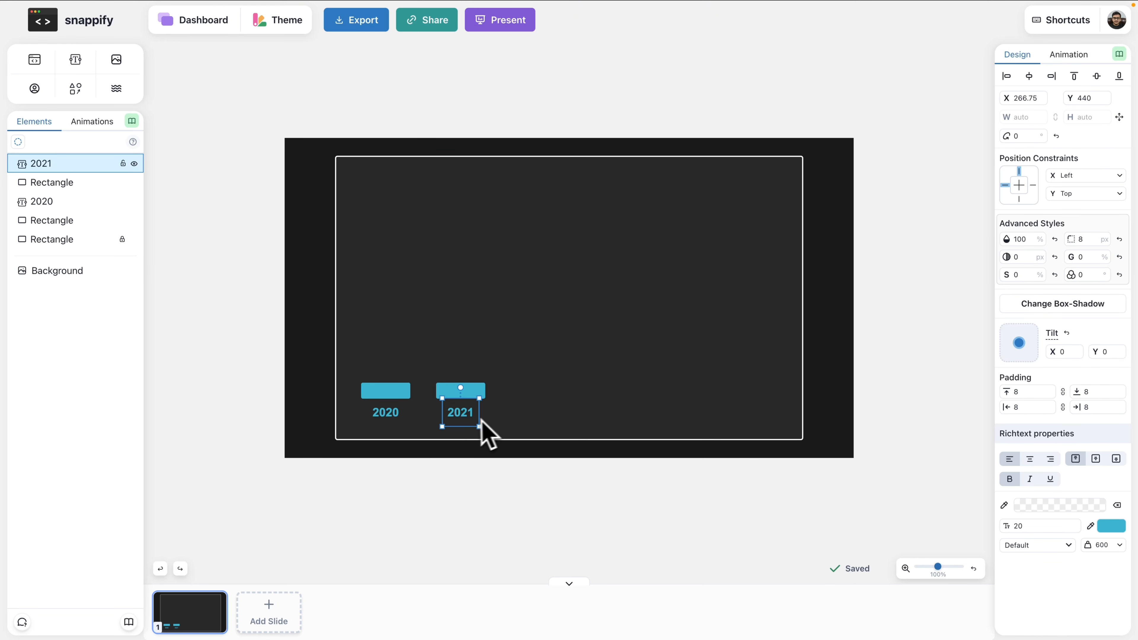
left_click(466, 418)
left_click(516, 427)
left_click(474, 393)
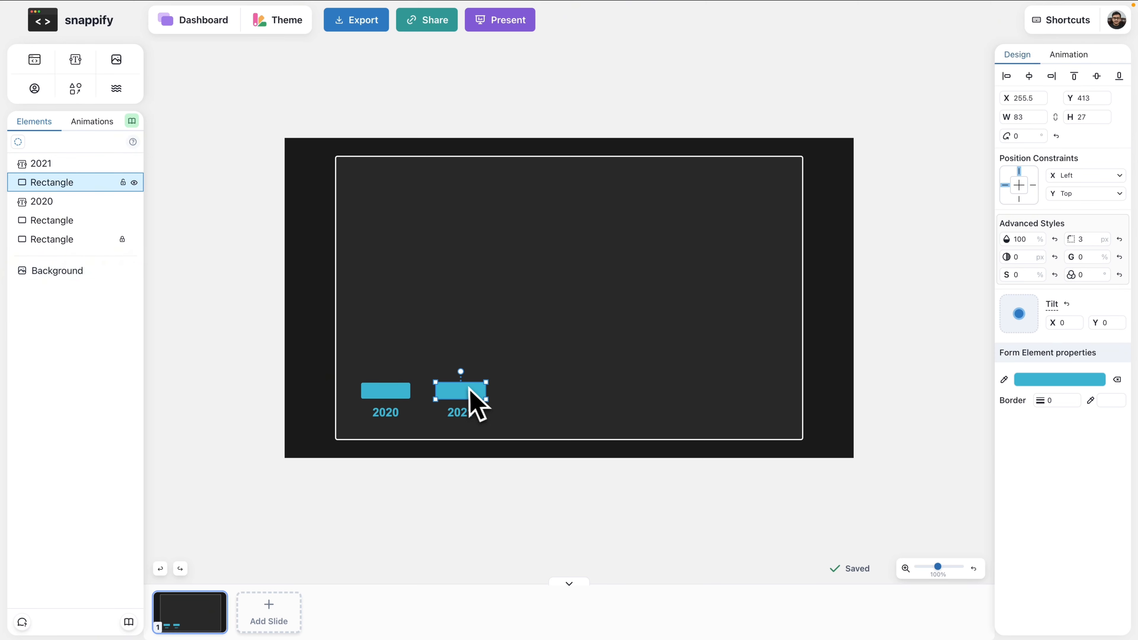
left_click(1058, 380)
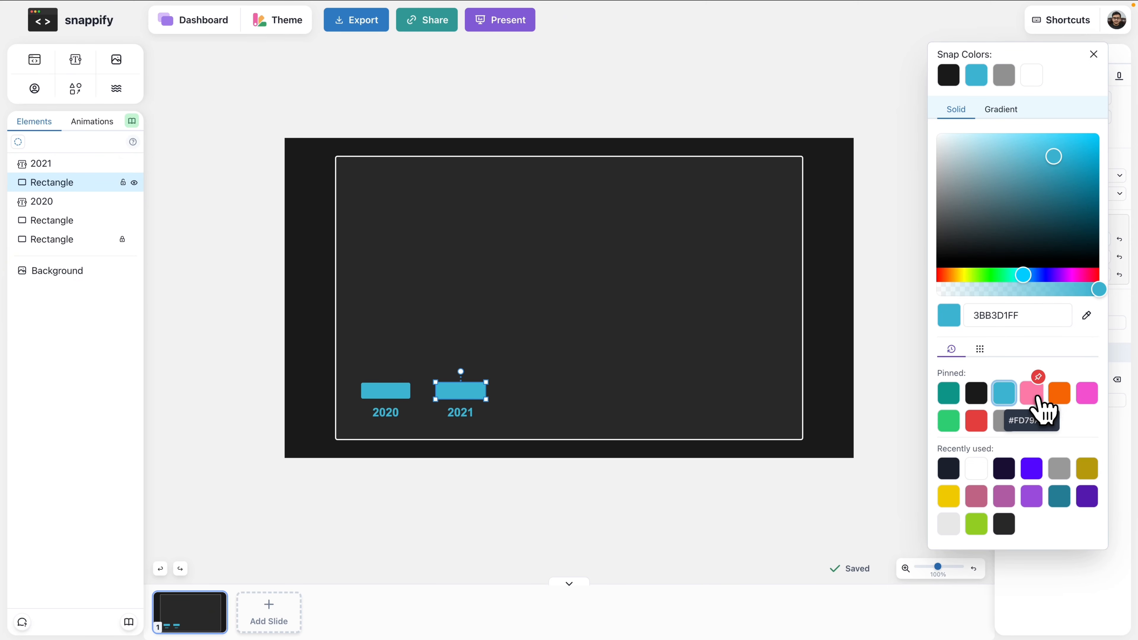
left_click(1039, 400)
Recolor the 2021 label's text with the same pinned pink as its bar.
left_click(468, 419)
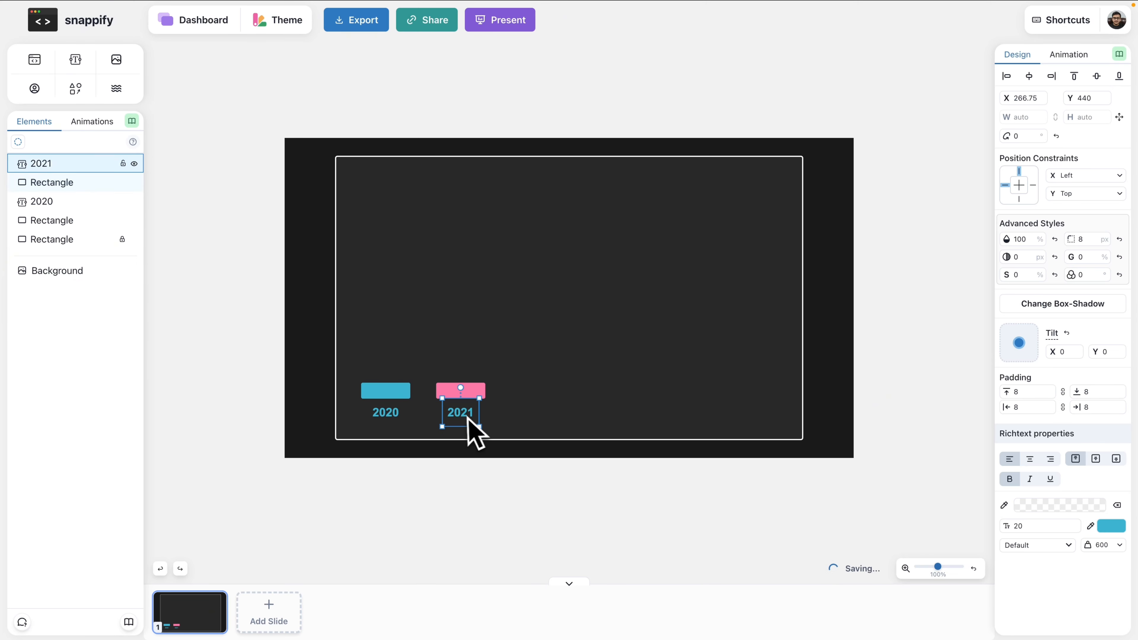
left_click(1112, 527)
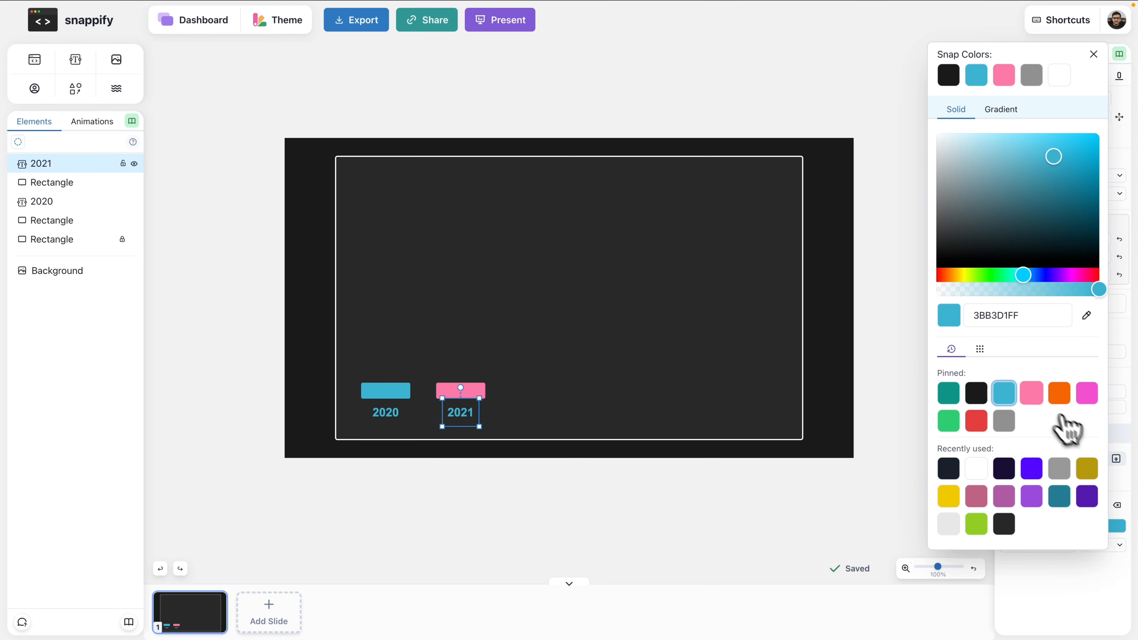
left_click(1031, 393)
left_click(687, 377)
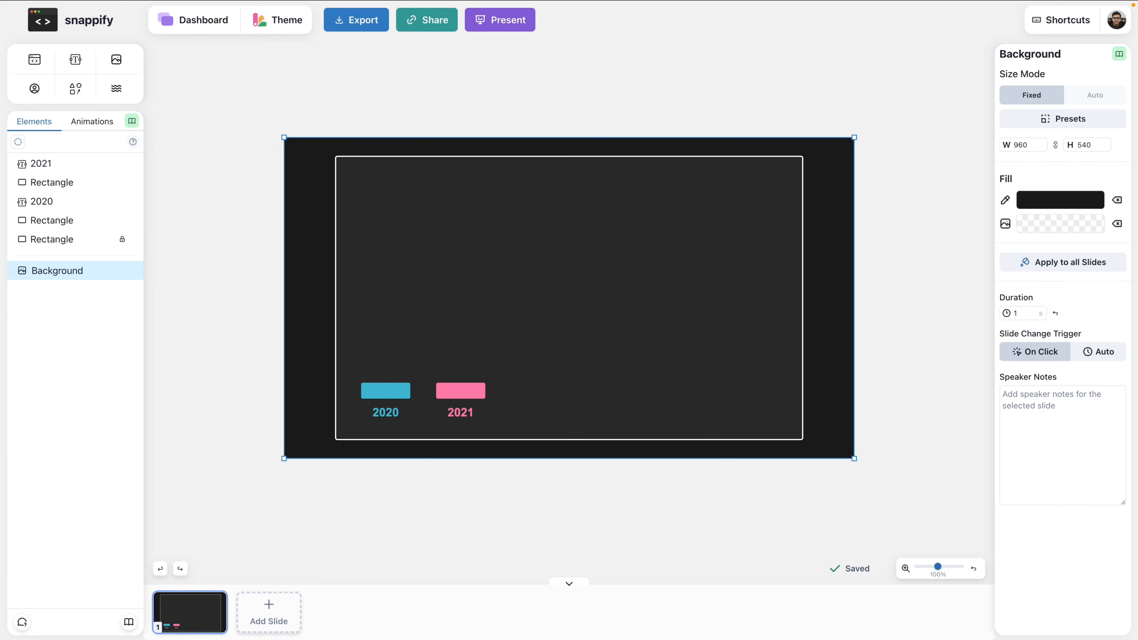
Replace both bars and labels with the copied set of six colored bars labeled 2020 to 2025, placed along the frame's lower edge.
left_click_drag(535, 375, 364, 417)
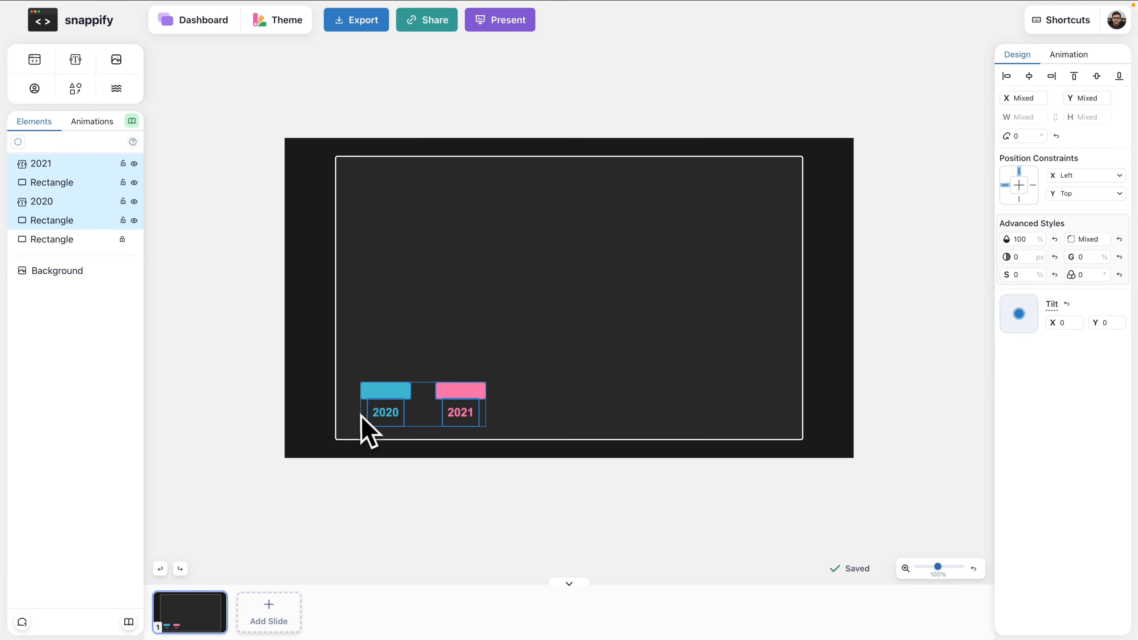
key("Delete")
key("ctrl+v")
left_click_drag(542, 316, 564, 421)
left_click(629, 365)
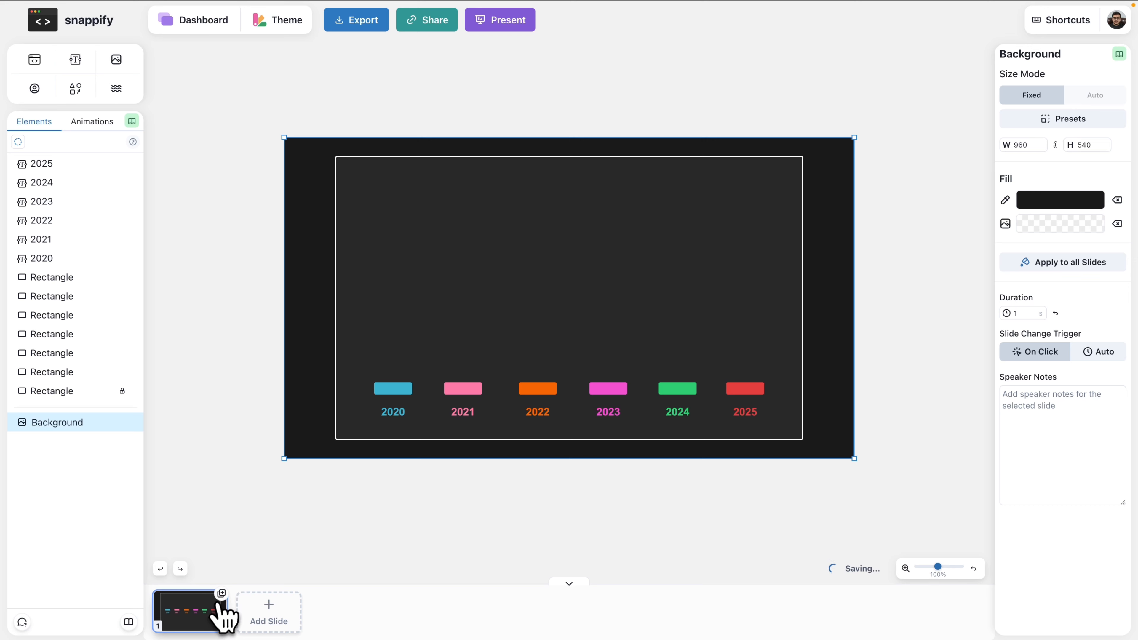
Duplicate the slide and stretch the blue 2020 bar on the copy upward to about 144 px high.
left_click(222, 594)
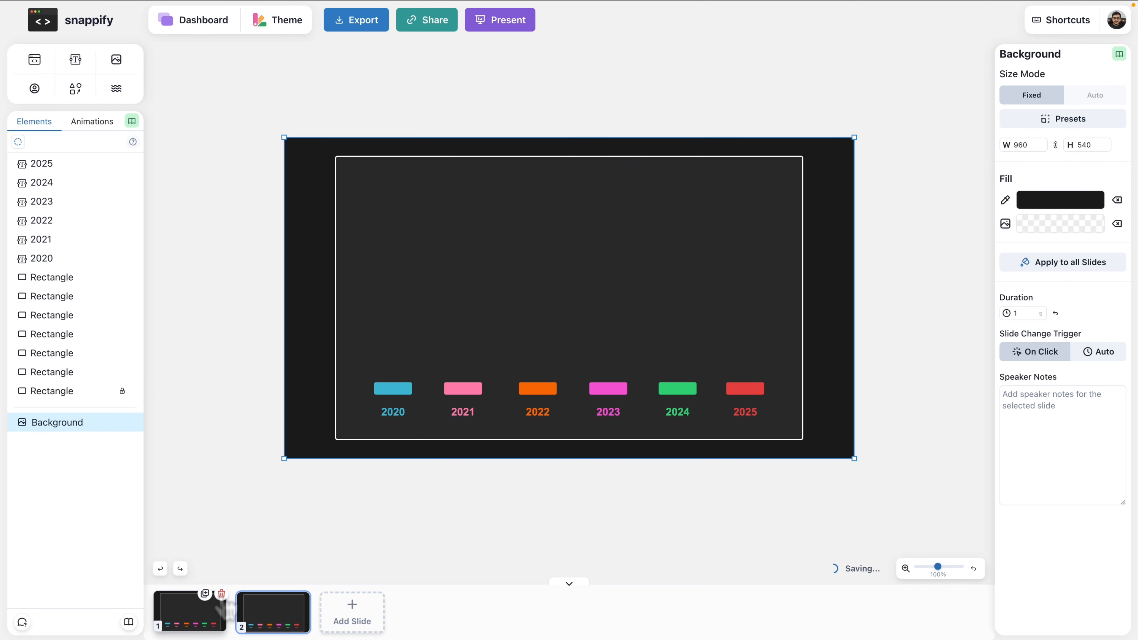
left_click(393, 388)
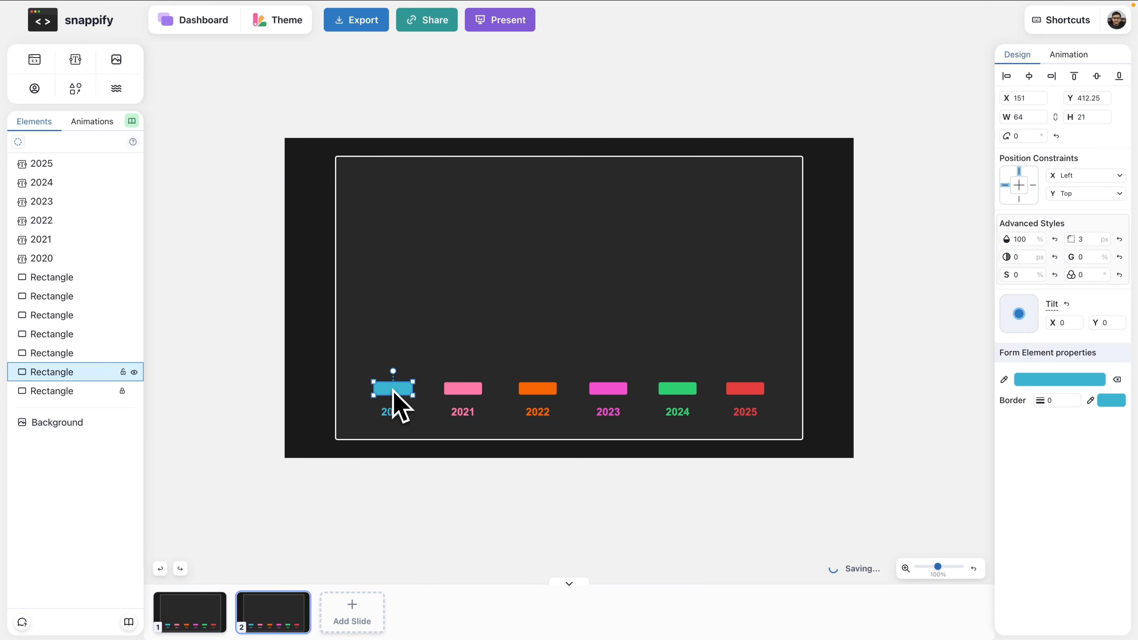
left_click_drag(396, 385, 397, 310)
left_click(470, 397)
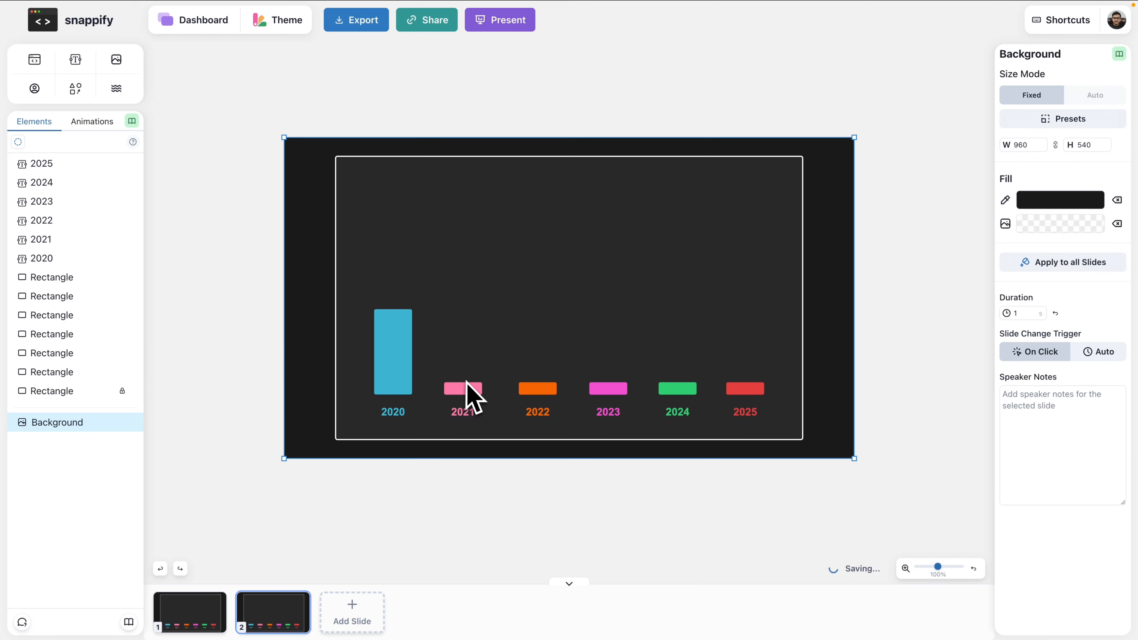
left_click(470, 390)
left_click_drag(470, 390, 453, 294)
key("ctrl+z")
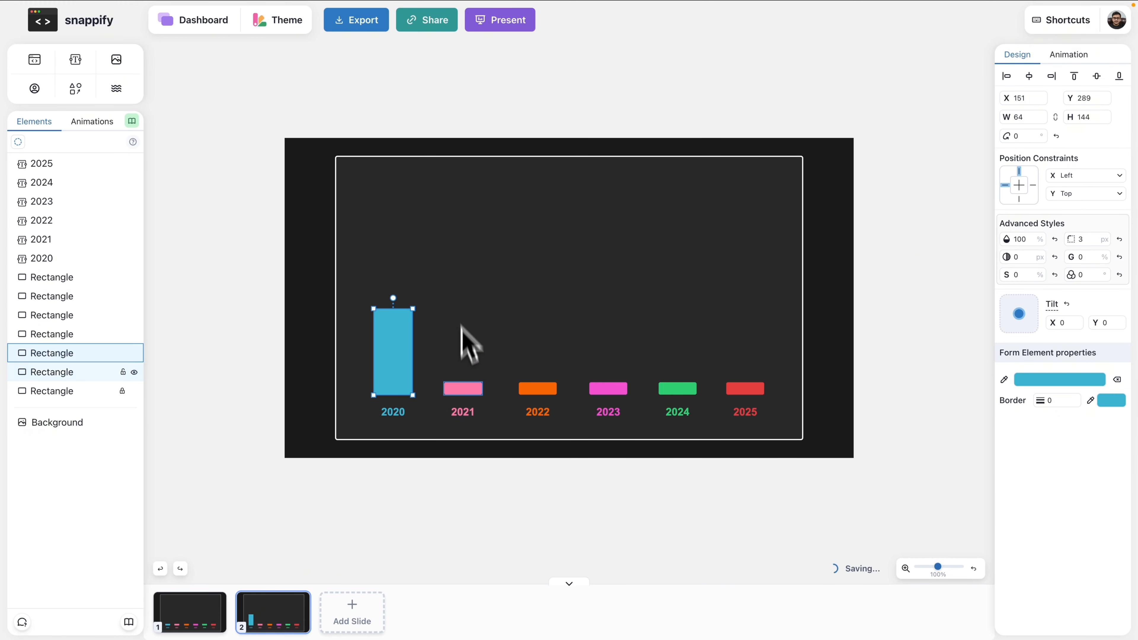
Stretch the 2021, 2022 and 2023 bars upward to different heights, making 2022 the tallest and 2023 slightly taller than 2020.
left_click(467, 390)
left_click_drag(463, 383, 464, 238)
left_click(540, 388)
left_click_drag(537, 382, 525, 205)
left_click(612, 386)
left_click_drag(609, 382, 601, 301)
Stretch the green 2024 bar upward to just below the 2021 bar's height, and the red 2025 bar to almost the 2022 bar's height.
left_click(681, 384)
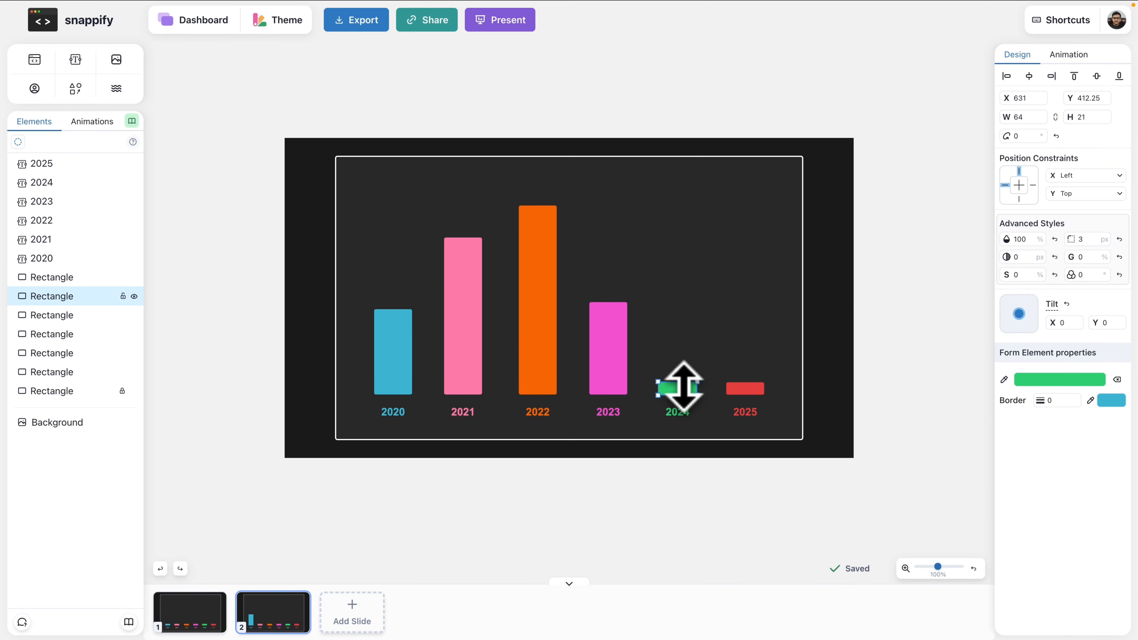
left_click_drag(673, 383, 670, 258)
left_click(746, 389)
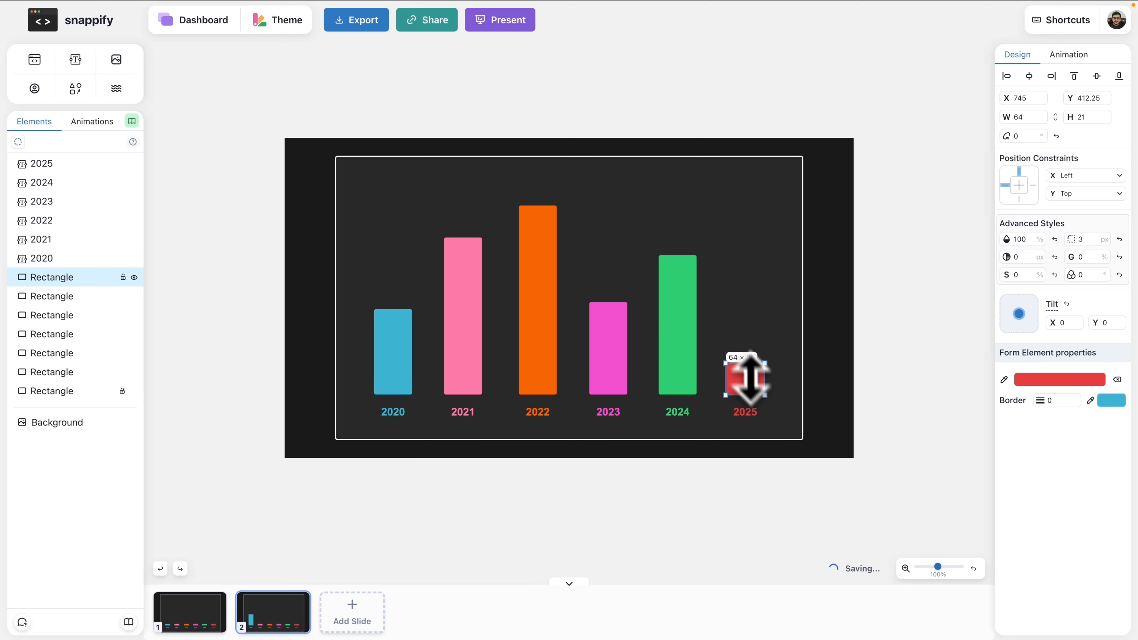
left_click_drag(740, 383, 739, 217)
Deselect the bar and play the presentation from the start.
left_click(570, 113)
left_click(515, 20)
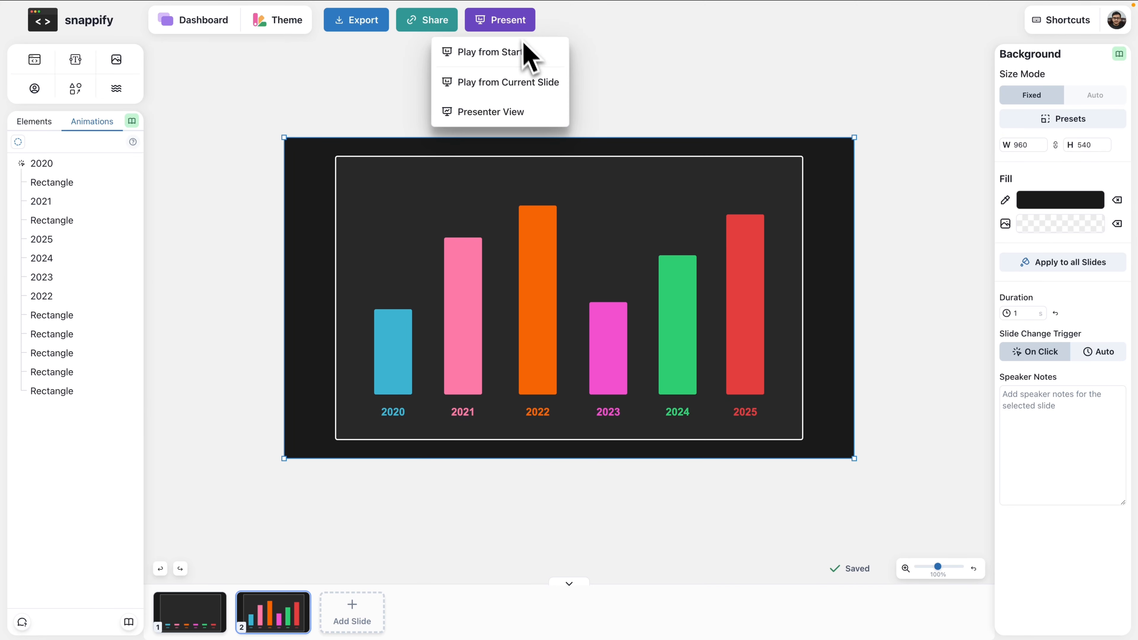
left_click(510, 51)
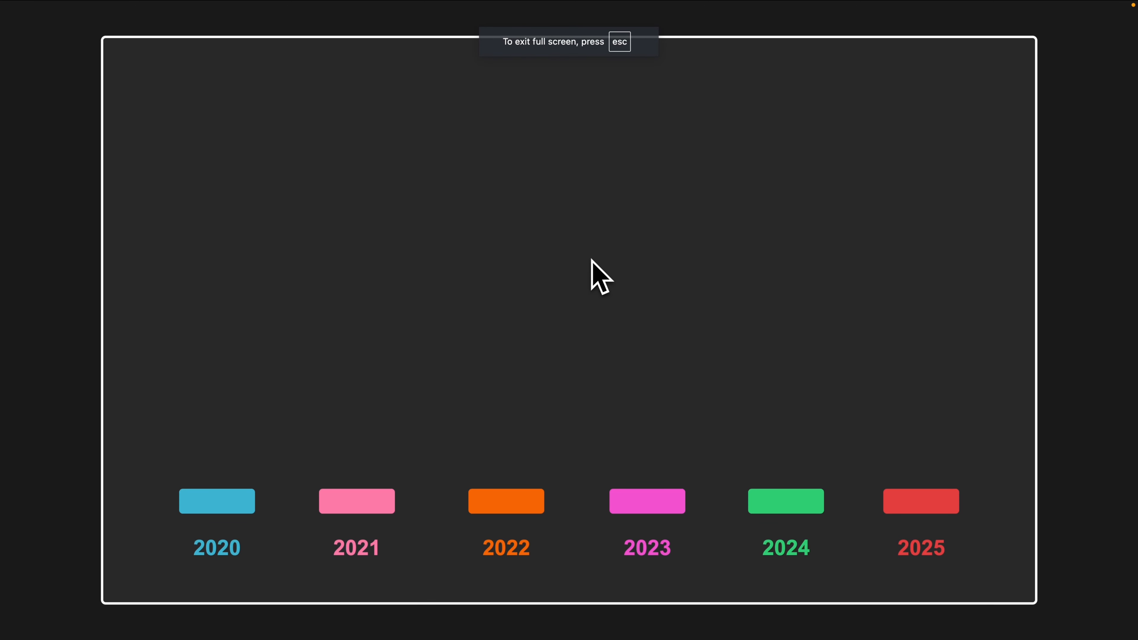